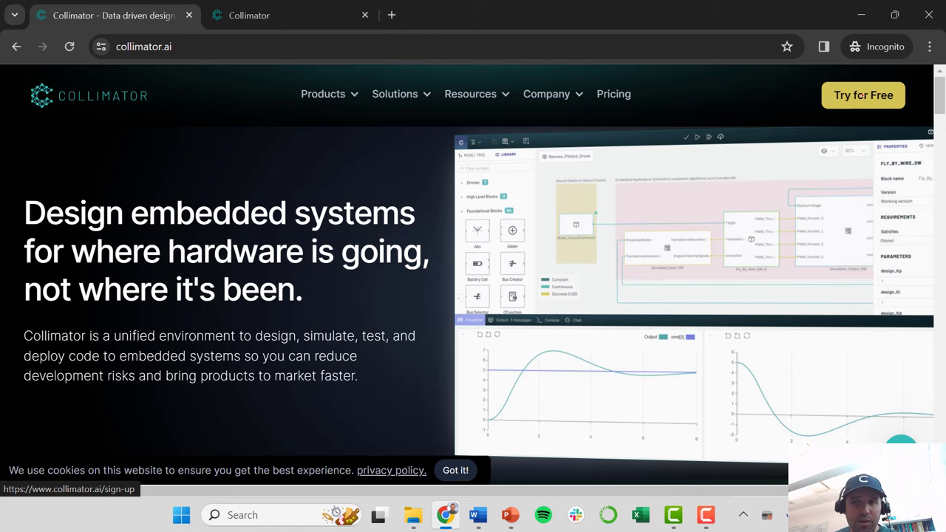
# Create a new model named Module3 in the Smart Systems project in Collimator.
pyautogui.click(249, 14)
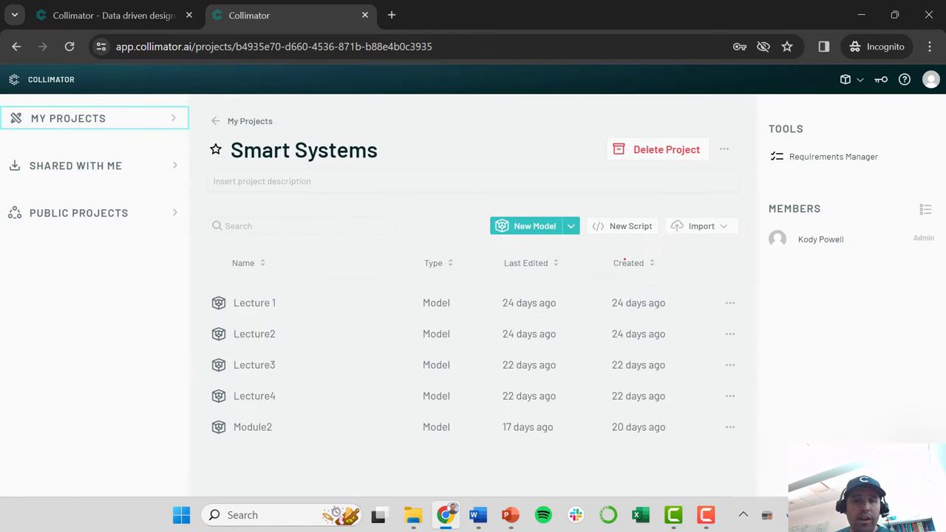
pyautogui.click(530, 226)
pyautogui.write('Module3')
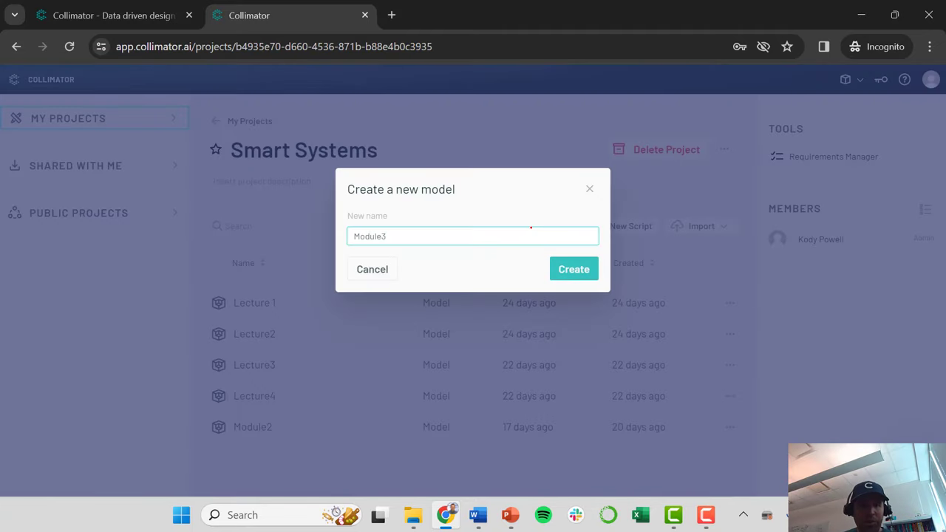
pyautogui.click(571, 270)
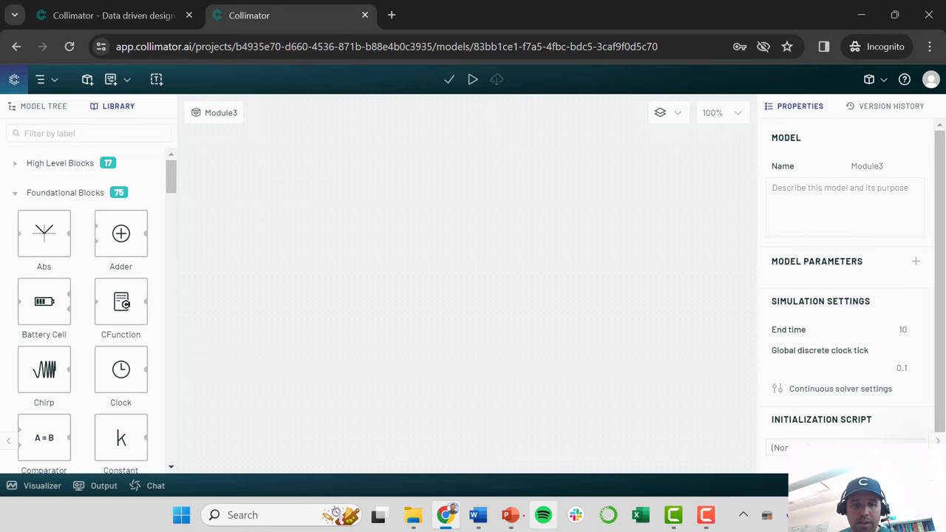
# Switch to the PowerPoint slide show with the handwritten dT/dt equations and end it, keeping the ink annotations.
pyautogui.moveTo(509, 515)
pyautogui.click(503, 447)
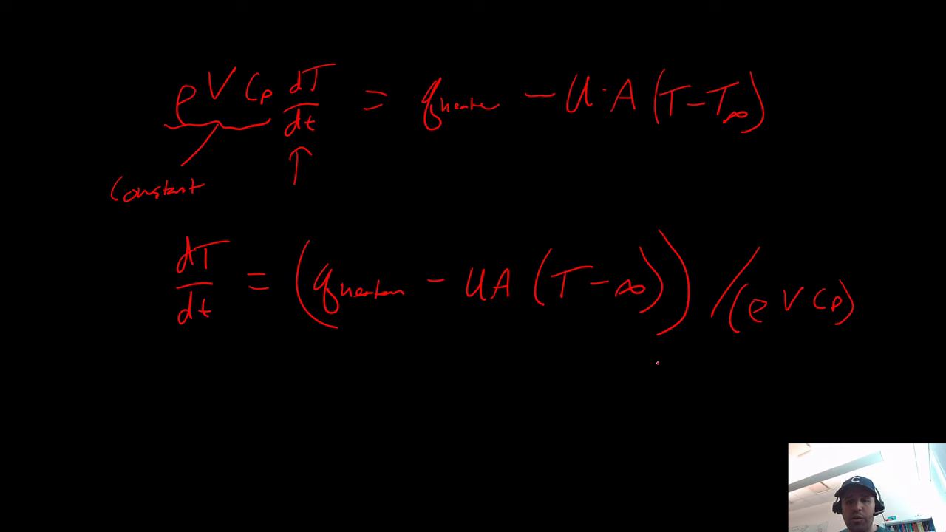
pyautogui.press('Escape')
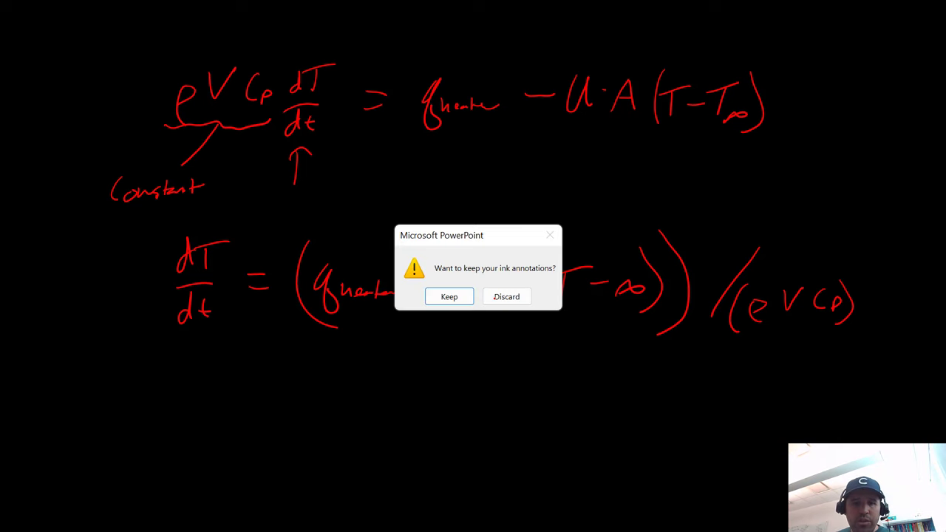
pyautogui.press('Return')
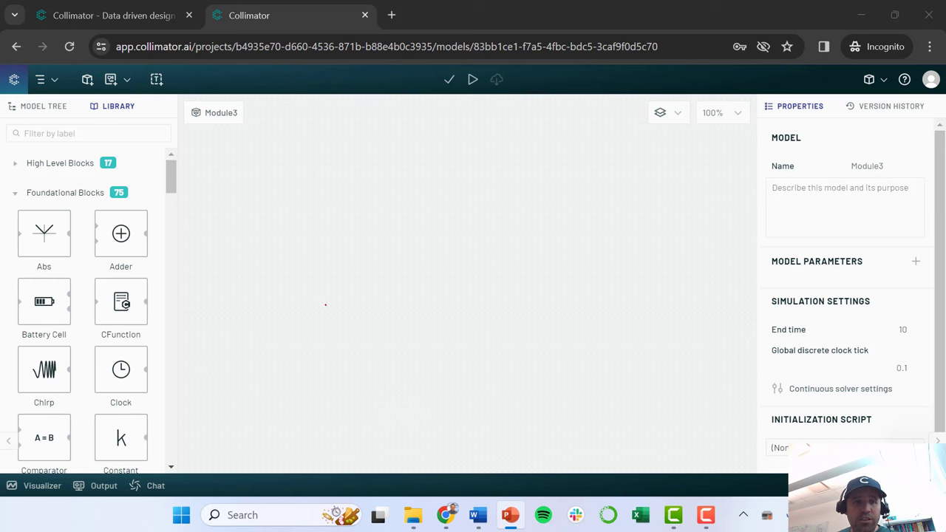
# Find the Python Script block in the library, add it to the Module3 canvas and name it building.
pyautogui.click(34, 134)
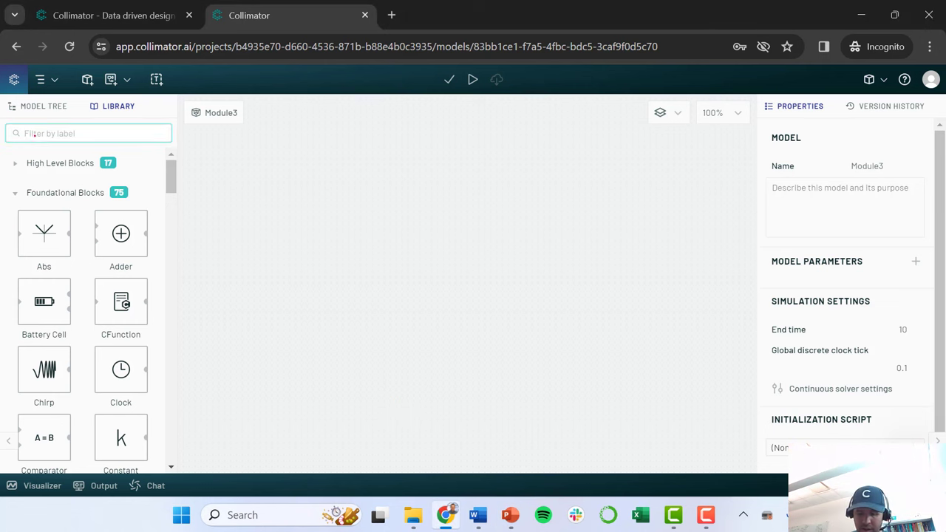
pyautogui.write('python')
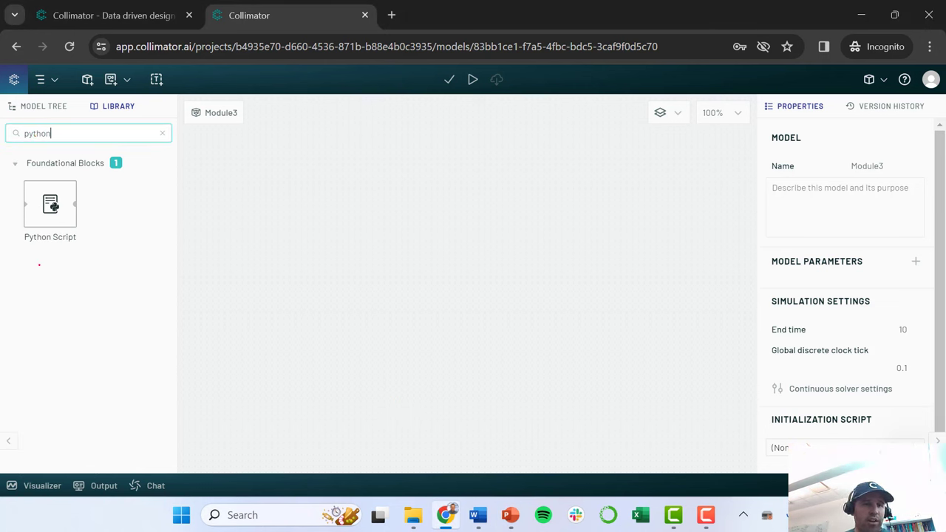
pyautogui.moveTo(50, 205); pyautogui.dragTo(428, 253)
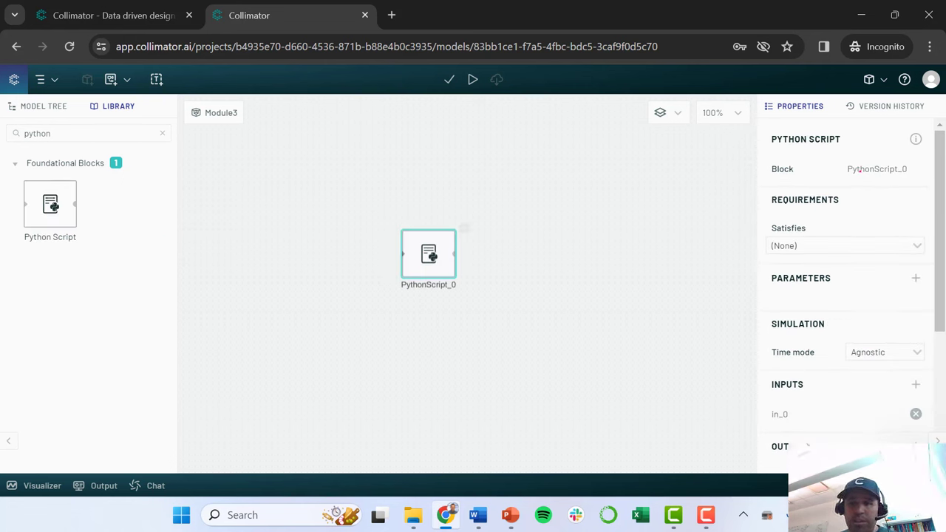
pyautogui.click(859, 169)
pyautogui.write('building')
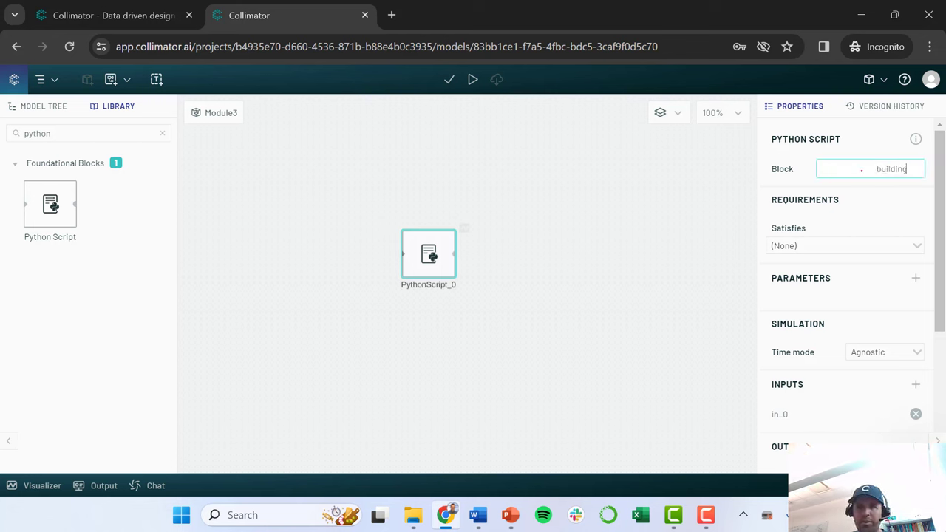
pyautogui.press('Return')
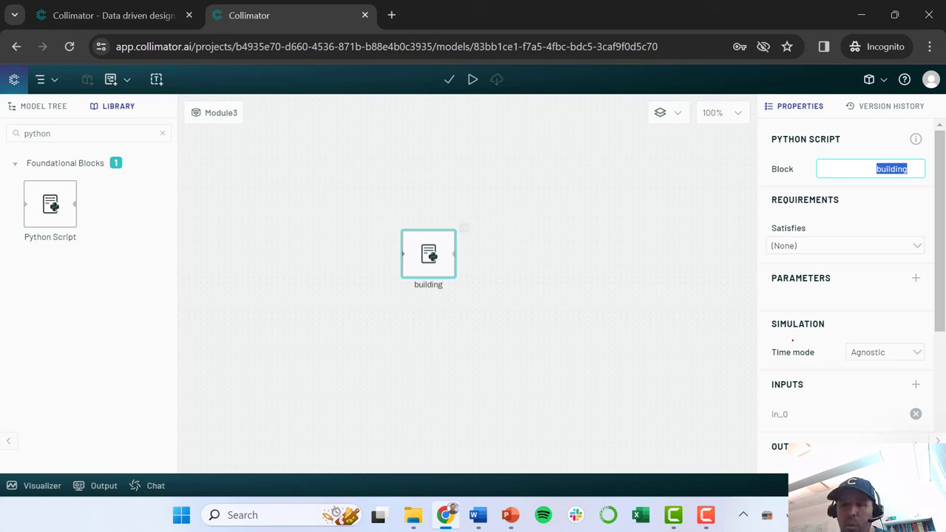
# Give the building block three inputs named T, T_inf and q_heater, and enlarge the block to fit them.
pyautogui.click(780, 413)
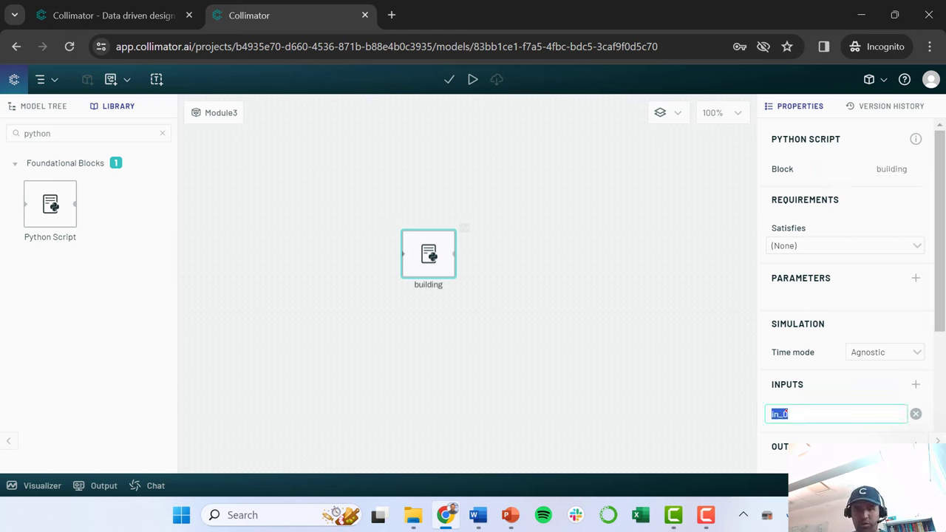
pyautogui.write('T')
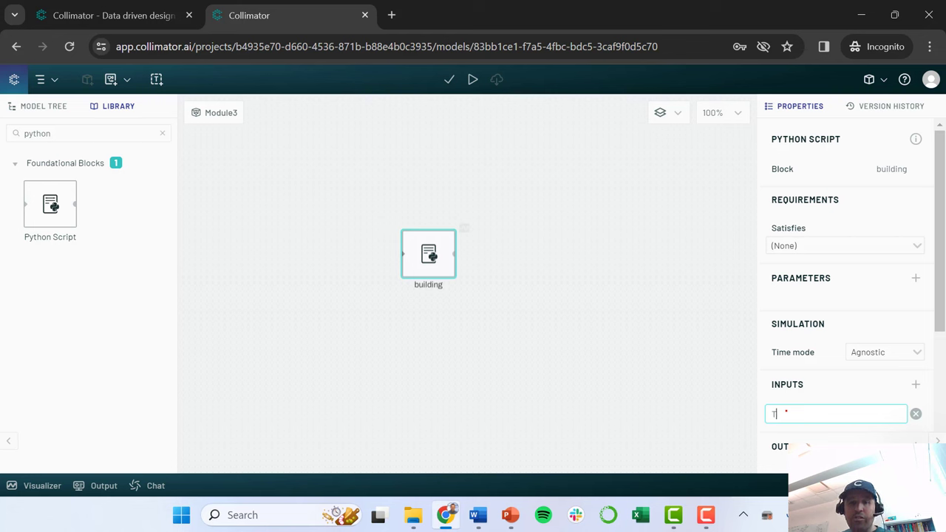
pyautogui.press('Return')
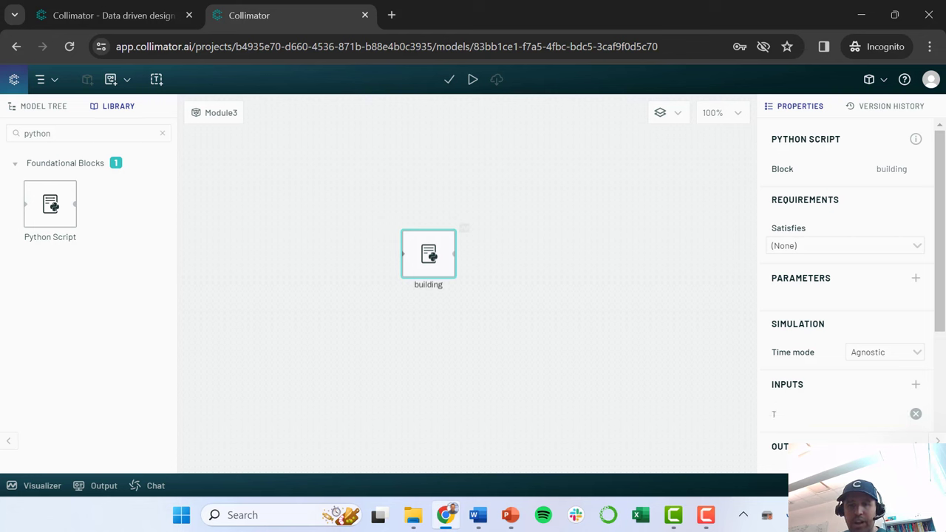
pyautogui.click(915, 384)
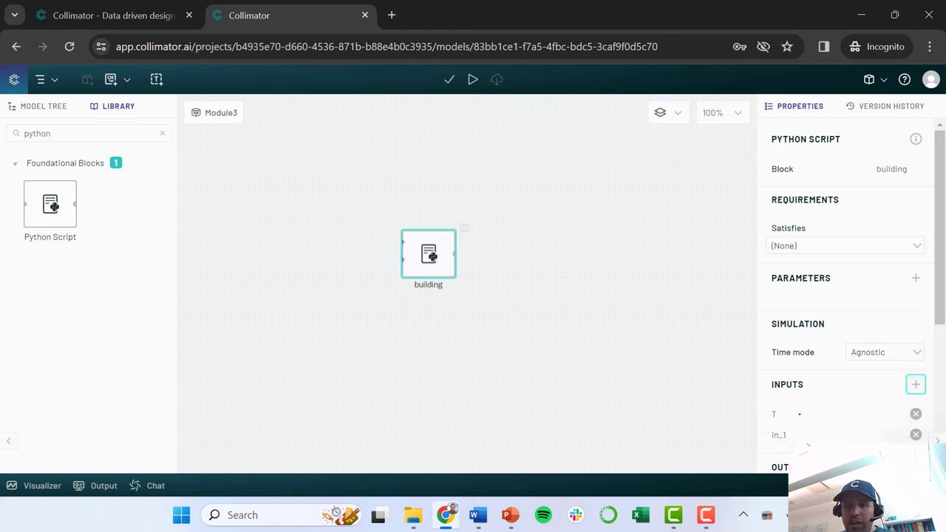
pyautogui.write('T_inf')
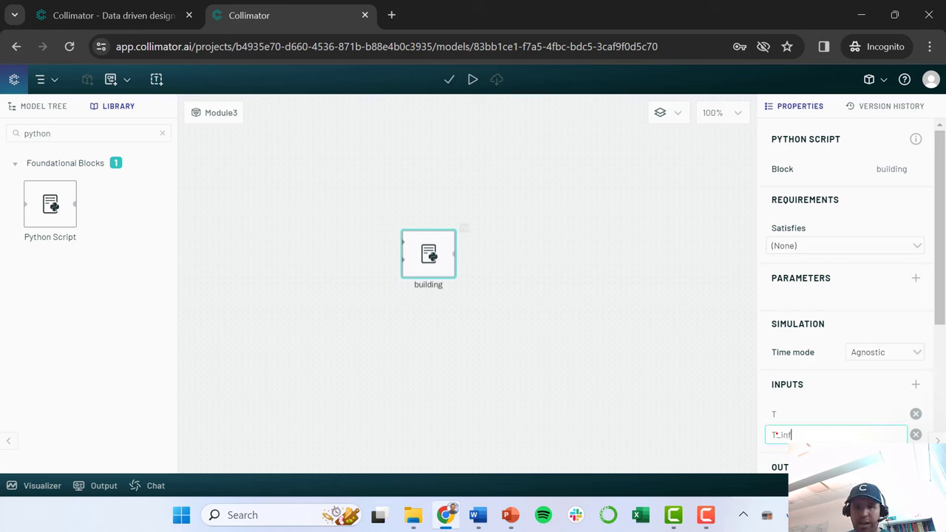
pyautogui.press('Return')
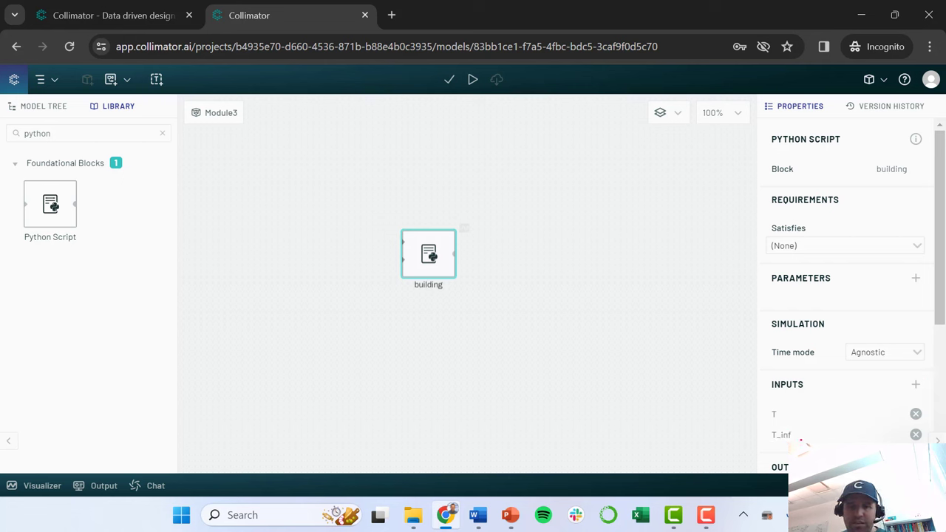
pyautogui.scroll(-2, 916, 325)
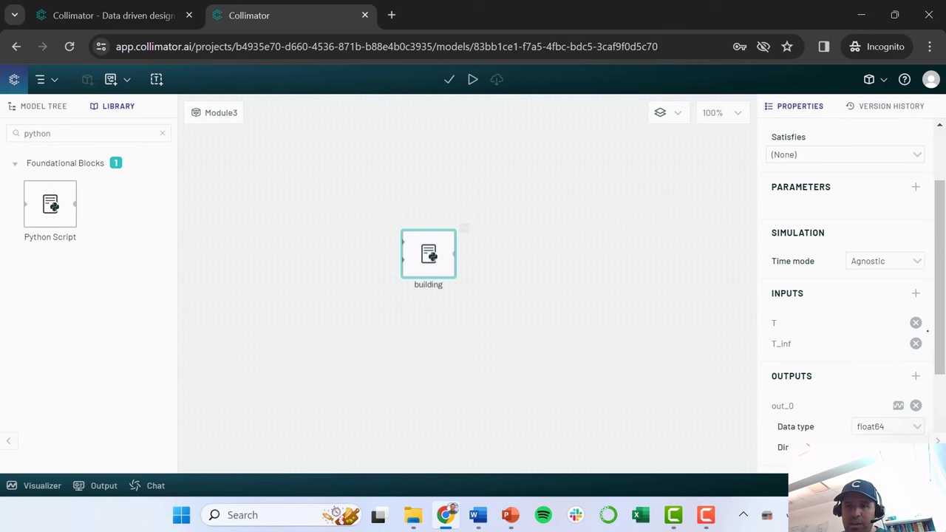
pyautogui.click(916, 293)
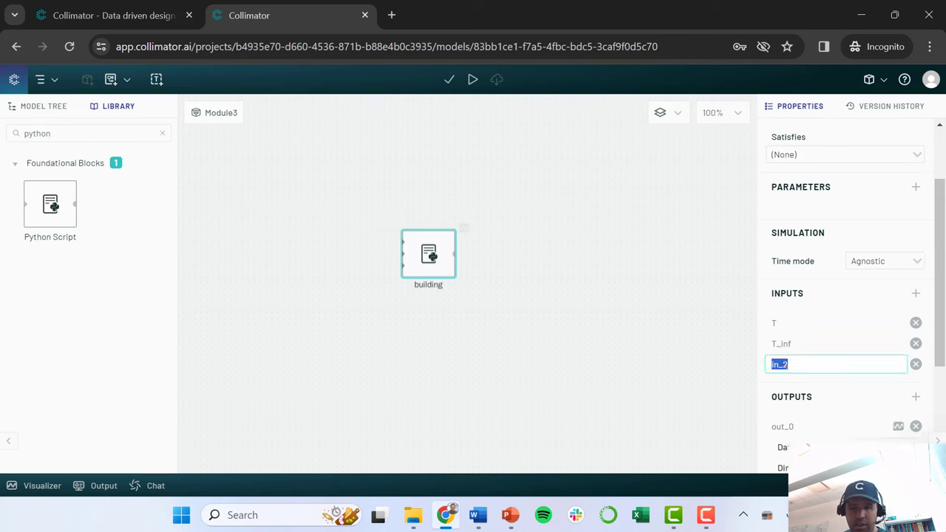
pyautogui.write('q_heater')
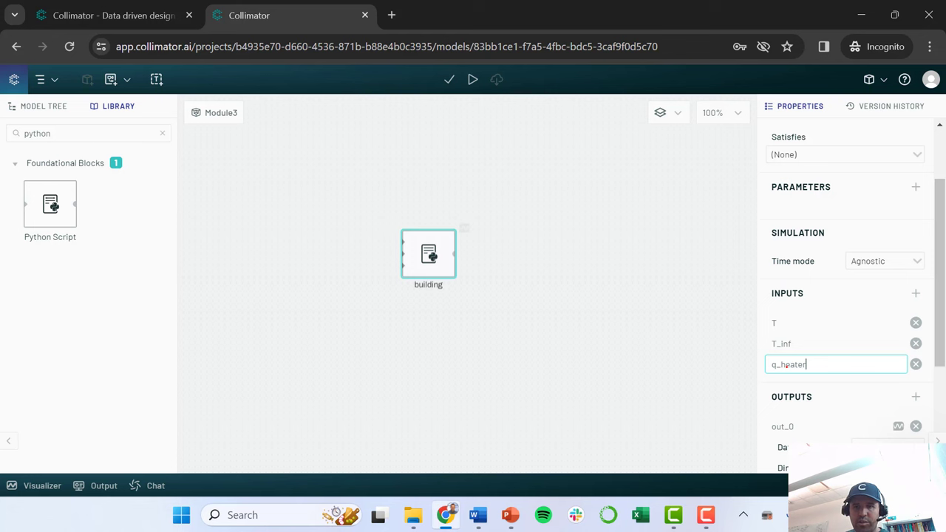
pyautogui.press('Return')
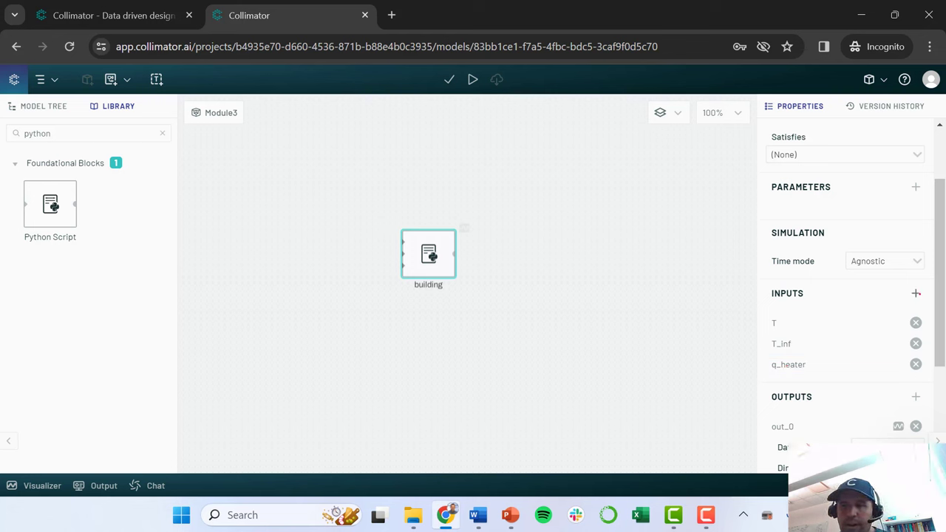
pyautogui.moveTo(455, 278); pyautogui.dragTo(487, 304)
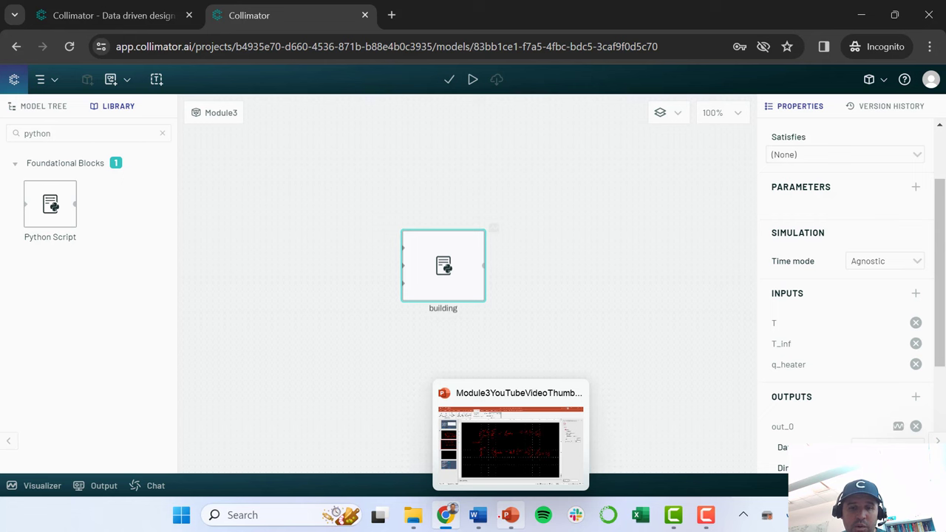
# Rename the building block's output to dTdt.
pyautogui.click(510, 515)
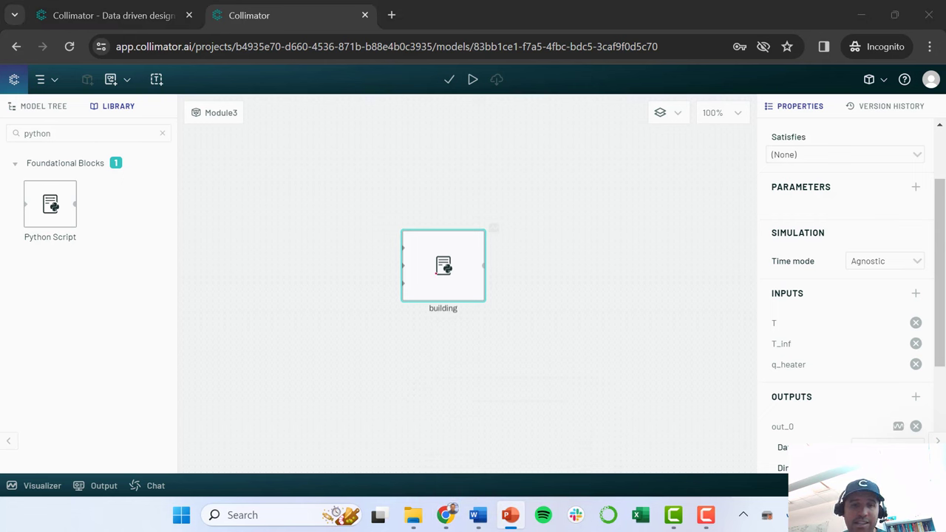
pyautogui.click(817, 417)
pyautogui.scroll(-1, 817, 417)
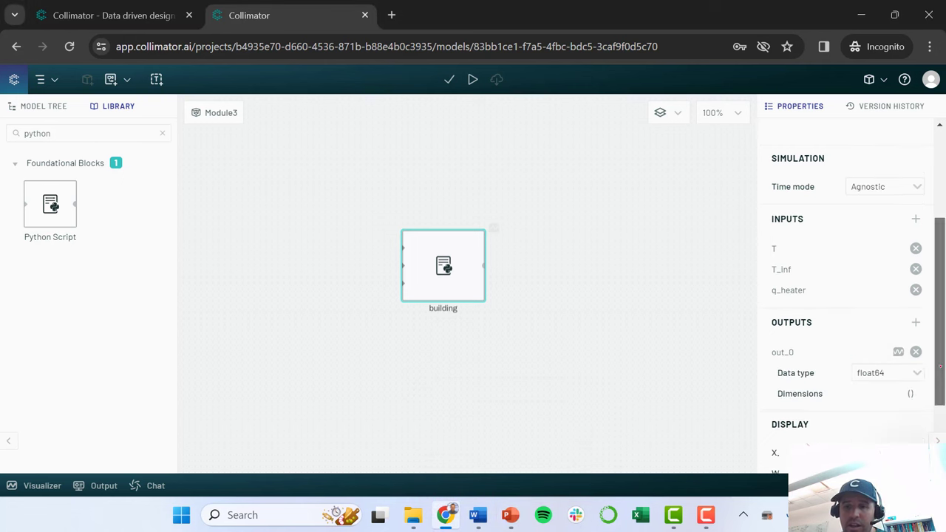
pyautogui.doubleClick(783, 351)
pyautogui.write('q')
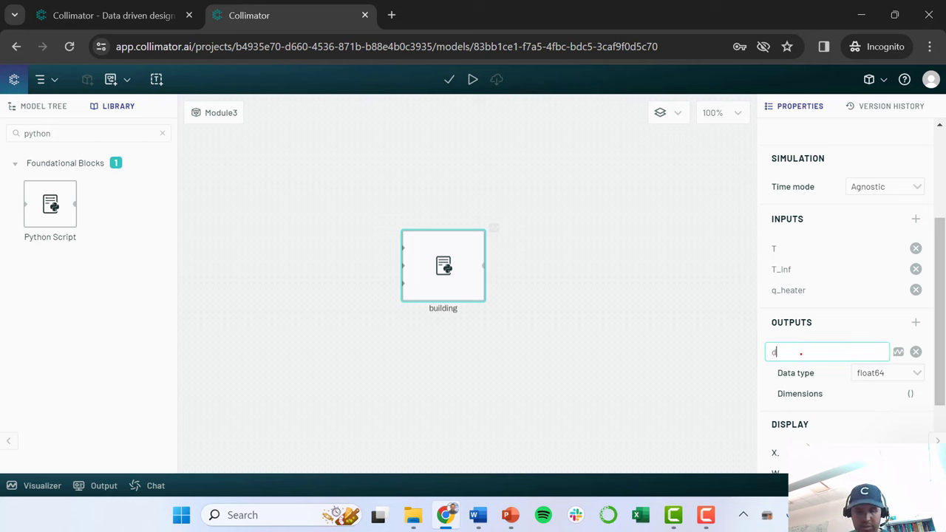
pyautogui.write('Tdt')
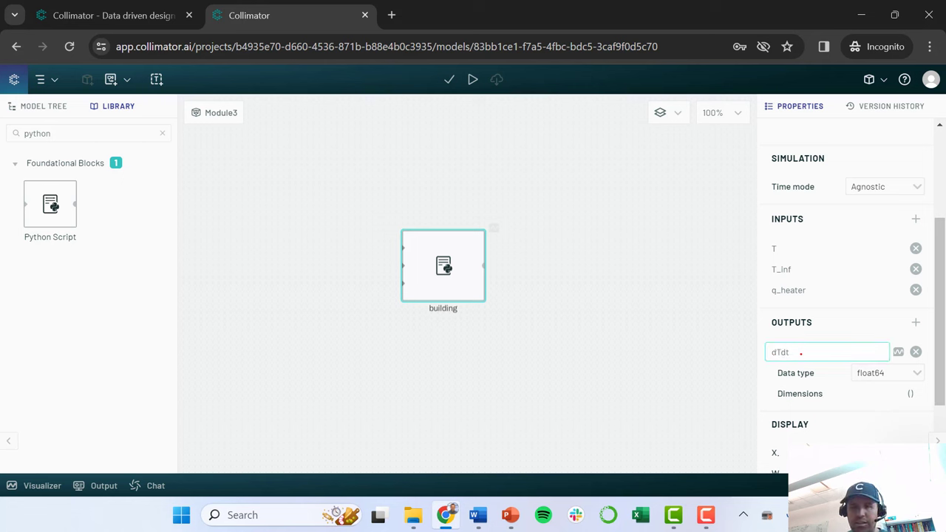
pyautogui.click(646, 309)
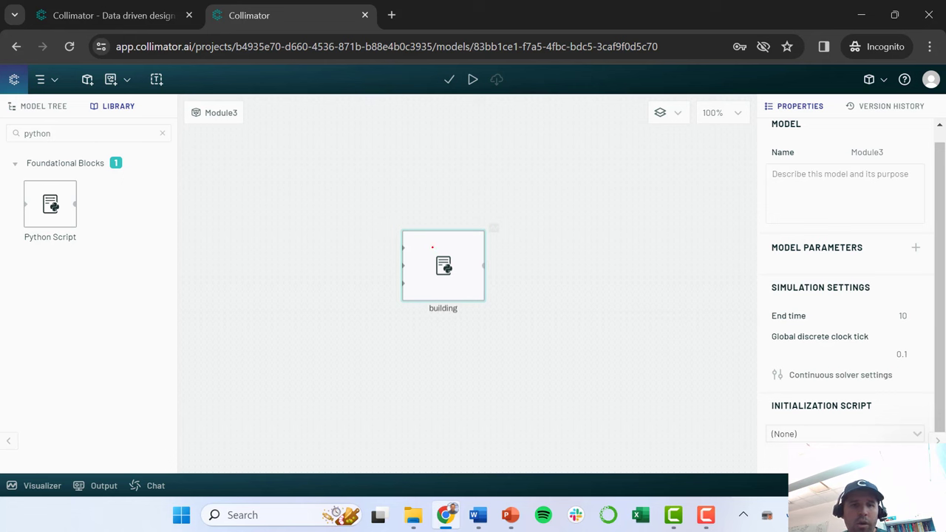
# Show the port labels on the building block, enlarge it so they fit, and move it slightly up and left.
pyautogui.rightClick(420, 243)
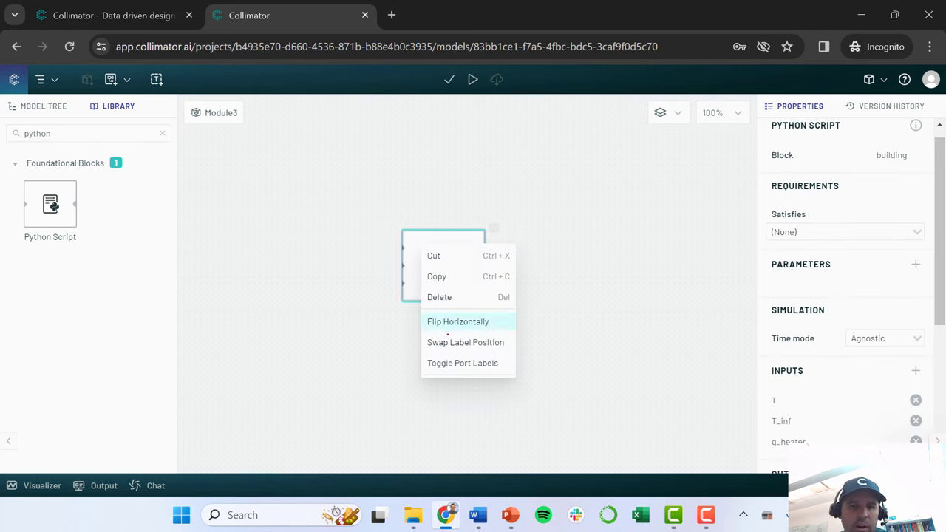
pyautogui.click(444, 363)
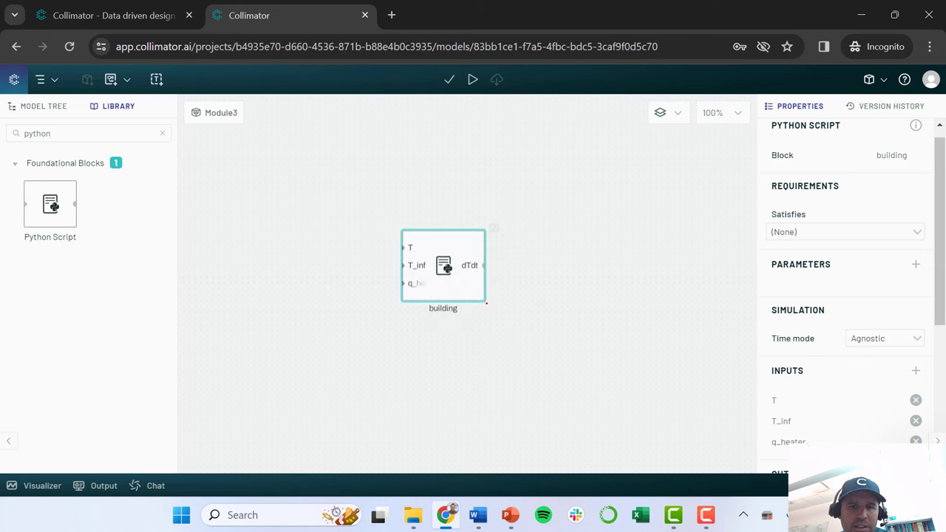
pyautogui.moveTo(483, 299); pyautogui.dragTo(515, 326)
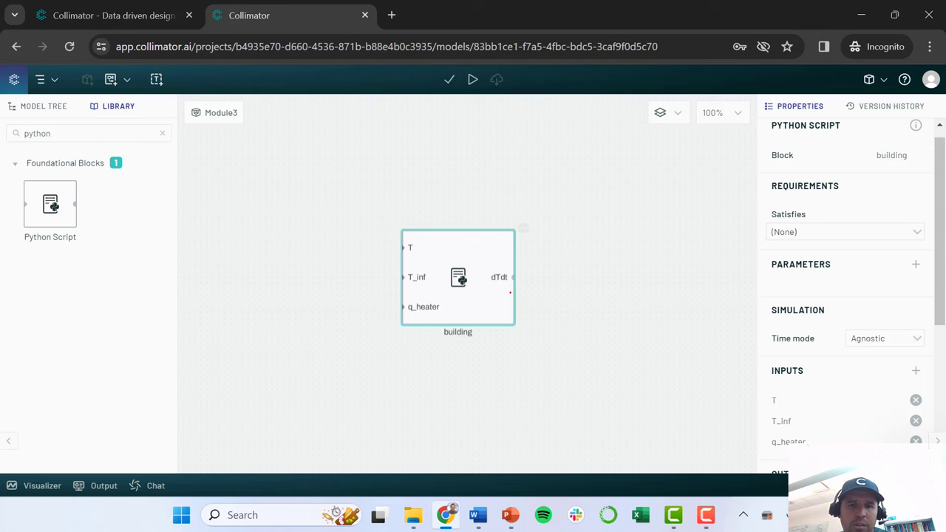
pyautogui.moveTo(422, 248); pyautogui.dragTo(387, 236)
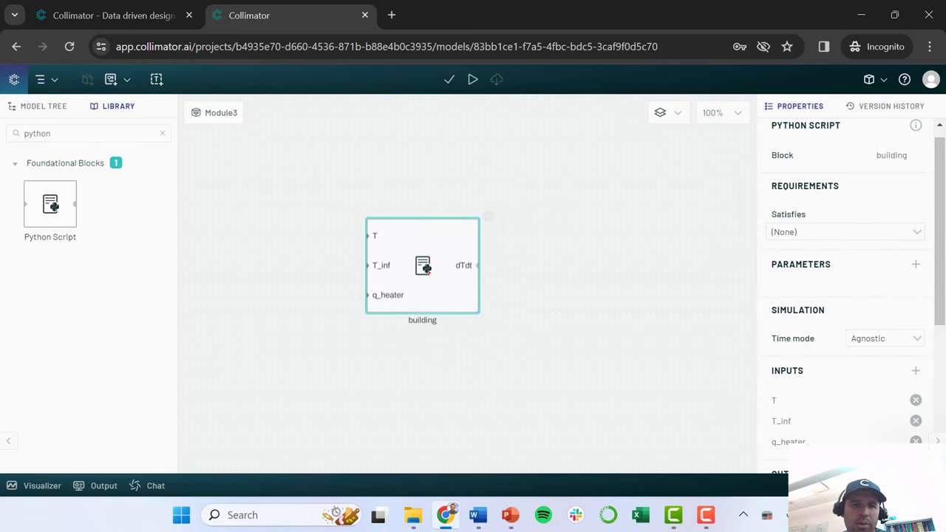
pyautogui.click(540, 308)
# Add a parameter named U with the value .01 to the building block.
pyautogui.click(422, 245)
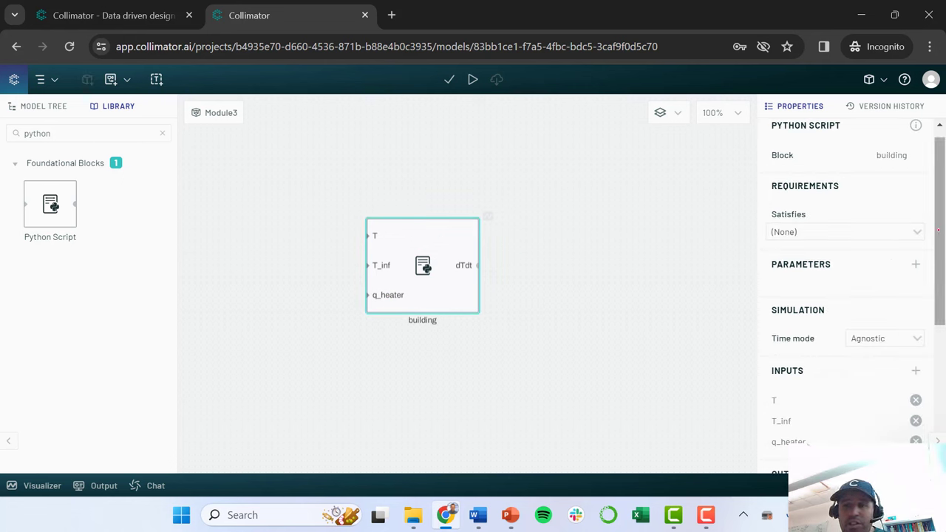
pyautogui.scroll(-2, 886, 237)
pyautogui.scroll(1, 908, 207)
pyautogui.click(915, 195)
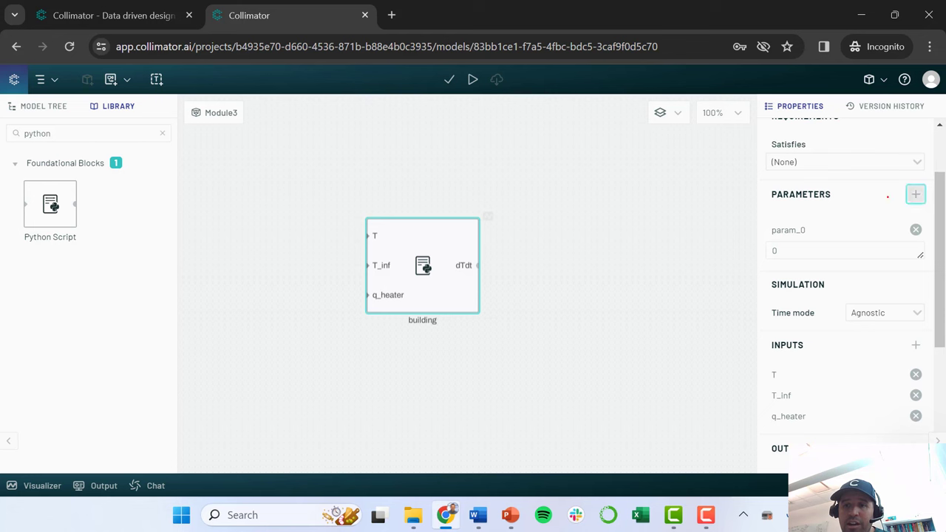
pyautogui.click(792, 231)
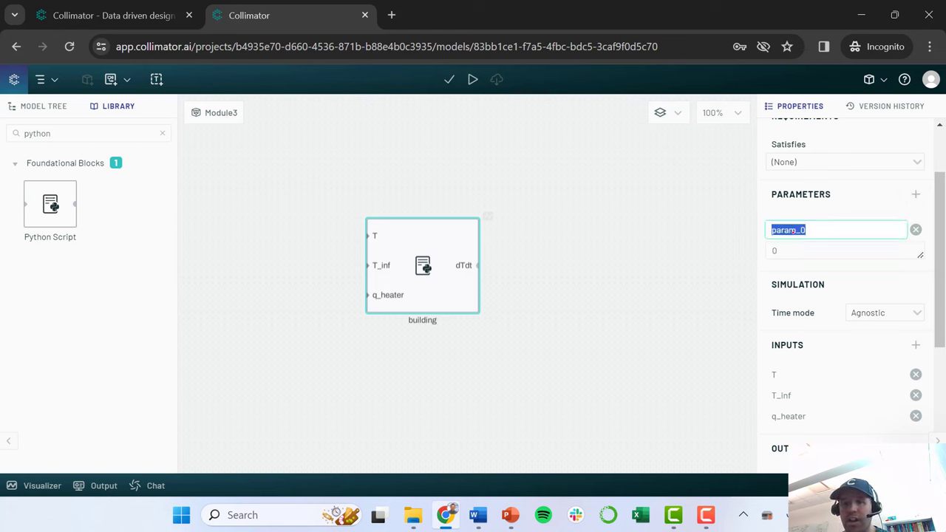
pyautogui.write('U')
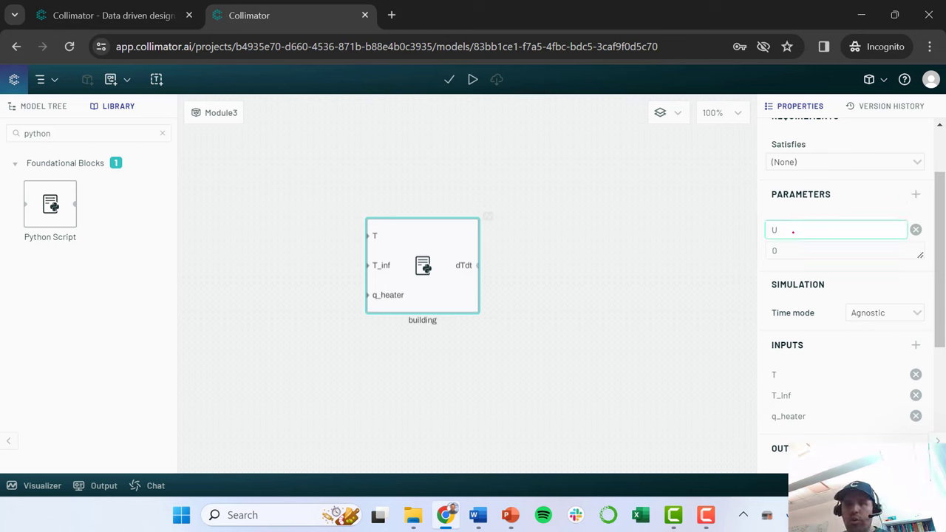
pyautogui.press('Return')
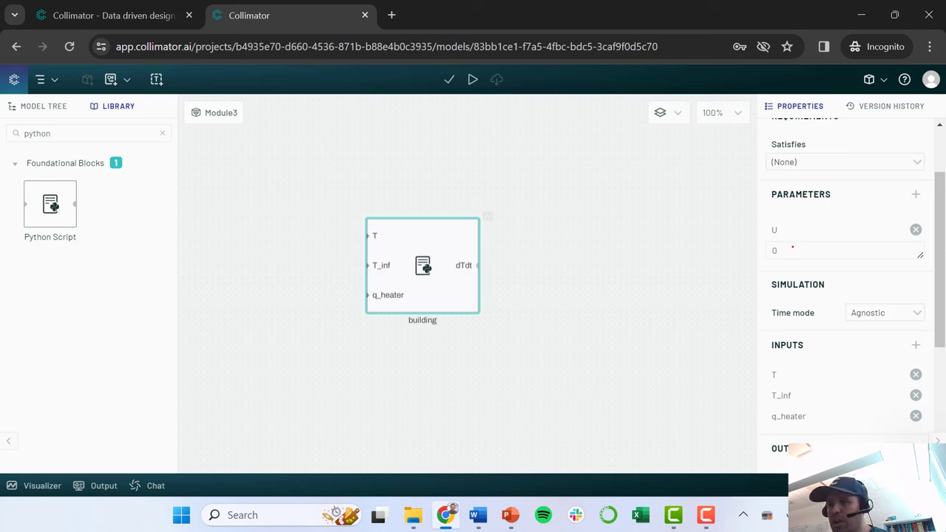
pyautogui.click(775, 250)
pyautogui.write('.01')
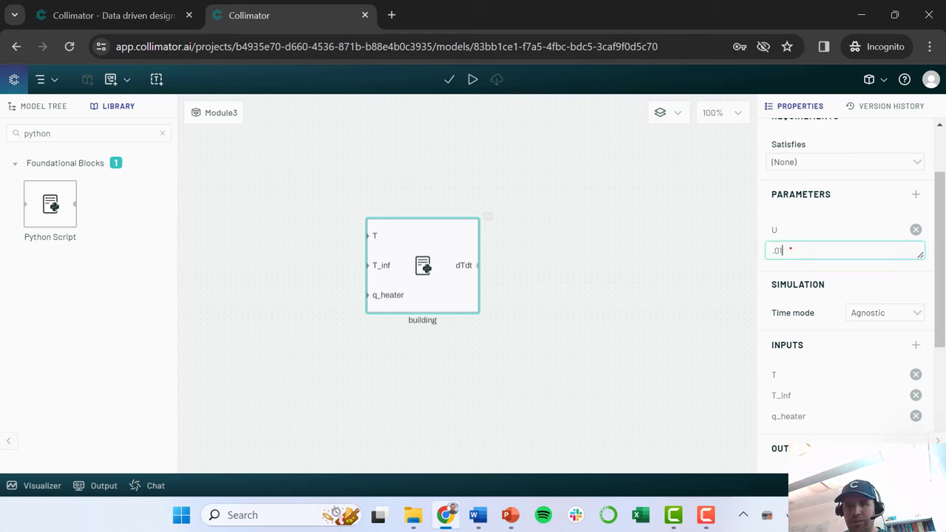
pyautogui.hotkey('ctrl', 'a')
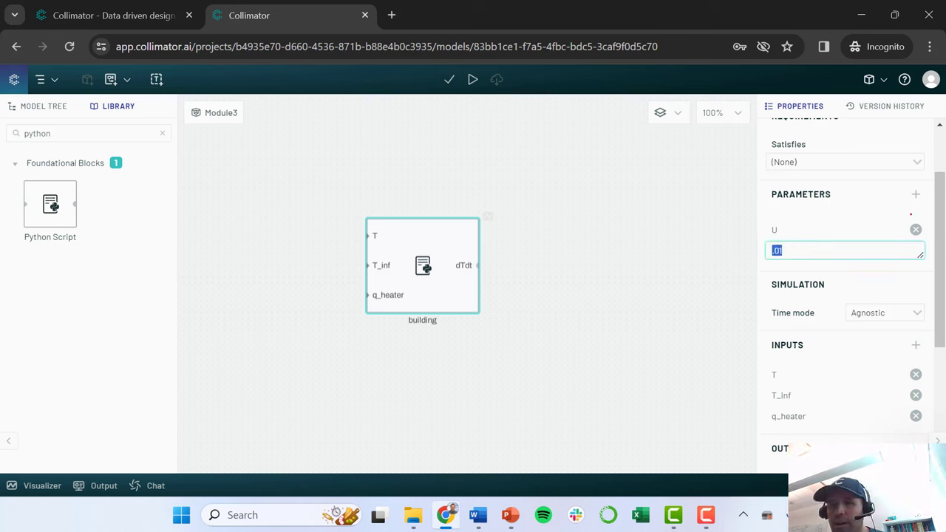
# Add a second parameter named A with the value 150 to the building block.
pyautogui.click(915, 193)
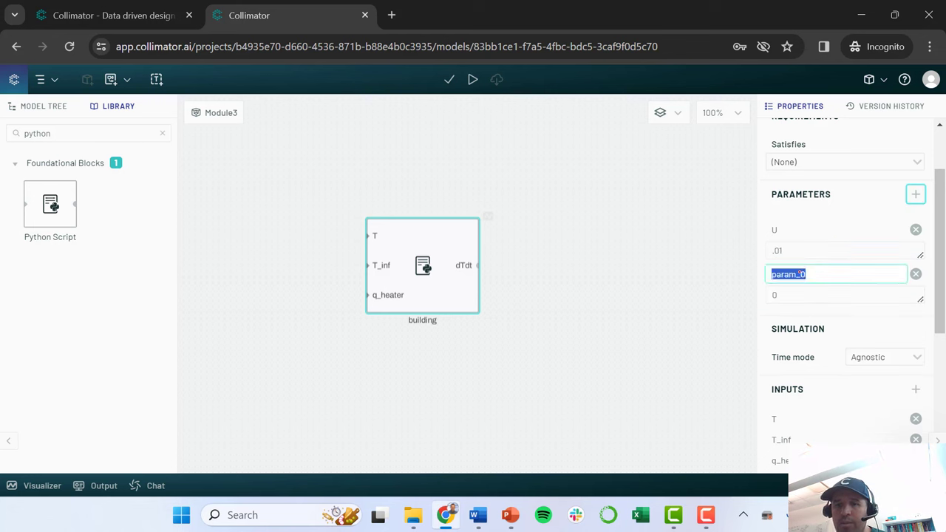
pyautogui.write('A')
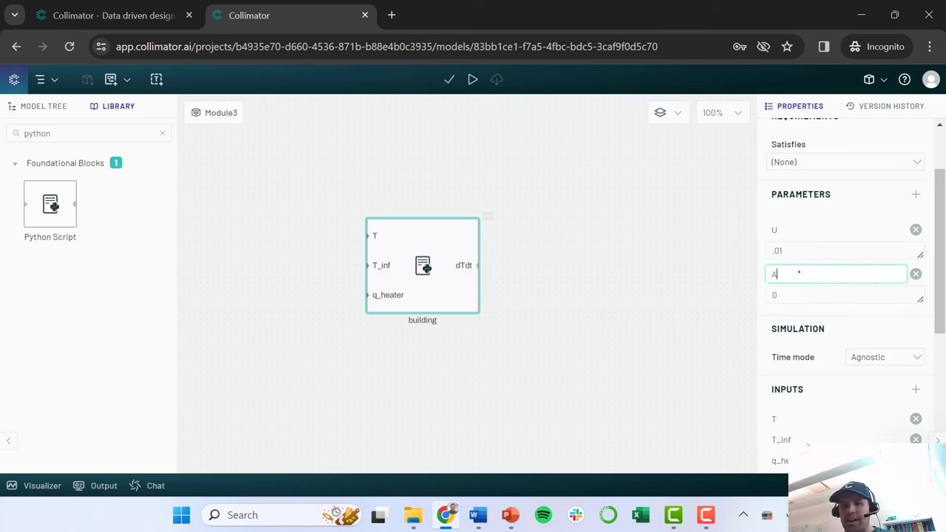
pyautogui.press('Return')
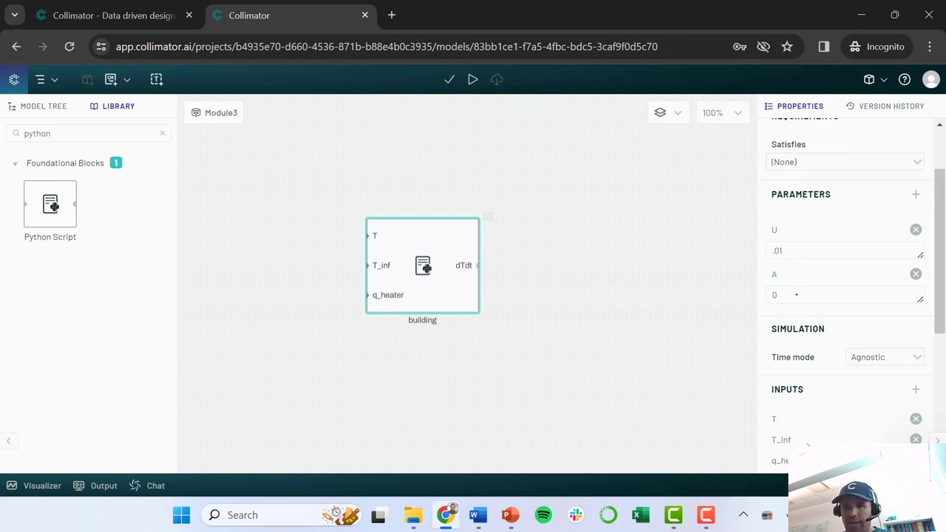
pyautogui.click(805, 297)
pyautogui.write('150')
pyautogui.hotkey('ctrl', 'a')
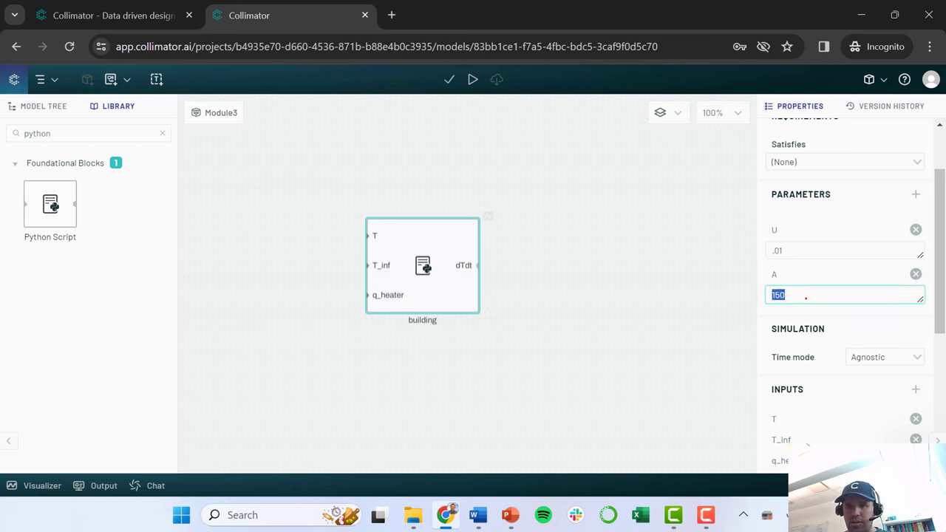
# Add a third parameter named V with the value 125 to the building block.
pyautogui.click(915, 193)
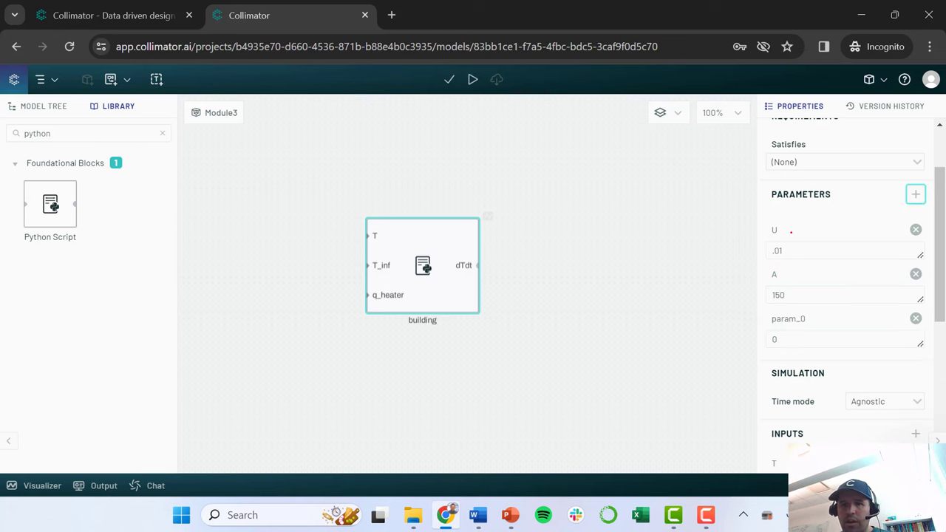
pyautogui.click(787, 318)
pyautogui.write('V')
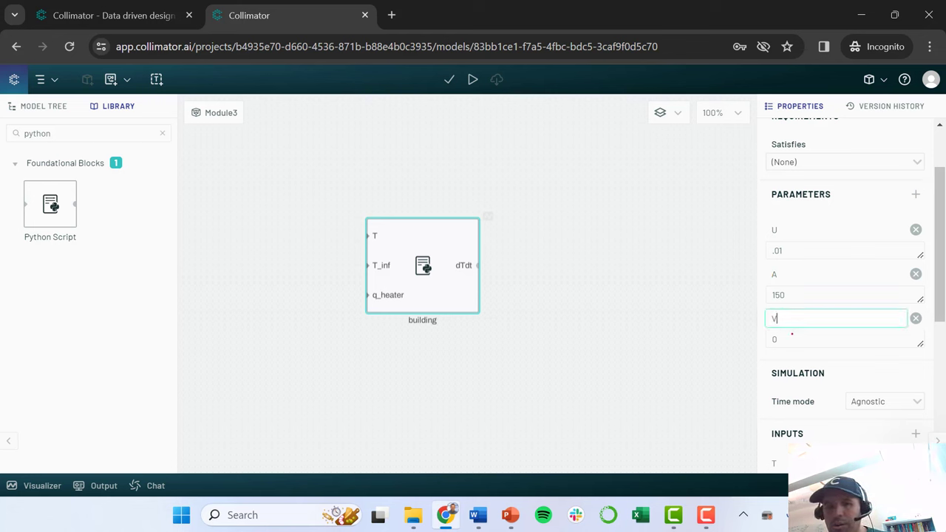
pyautogui.click(795, 339)
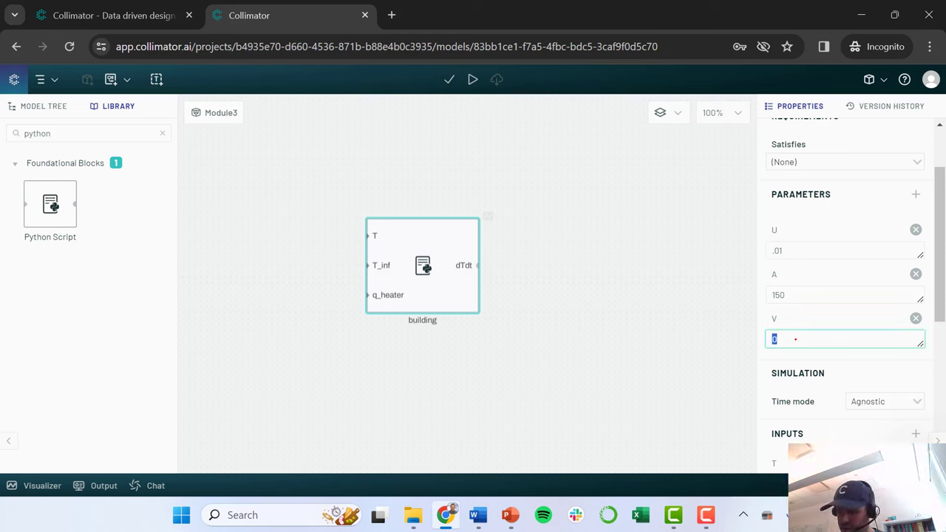
pyautogui.write('125')
pyautogui.doubleClick(795, 339)
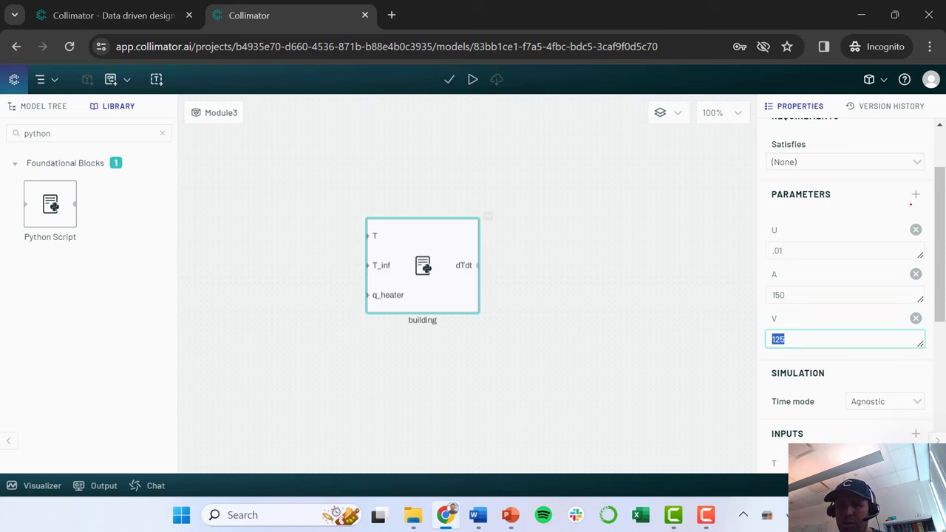
# Add a fourth parameter named Cp with the value 0.7 to the building block.
pyautogui.click(915, 194)
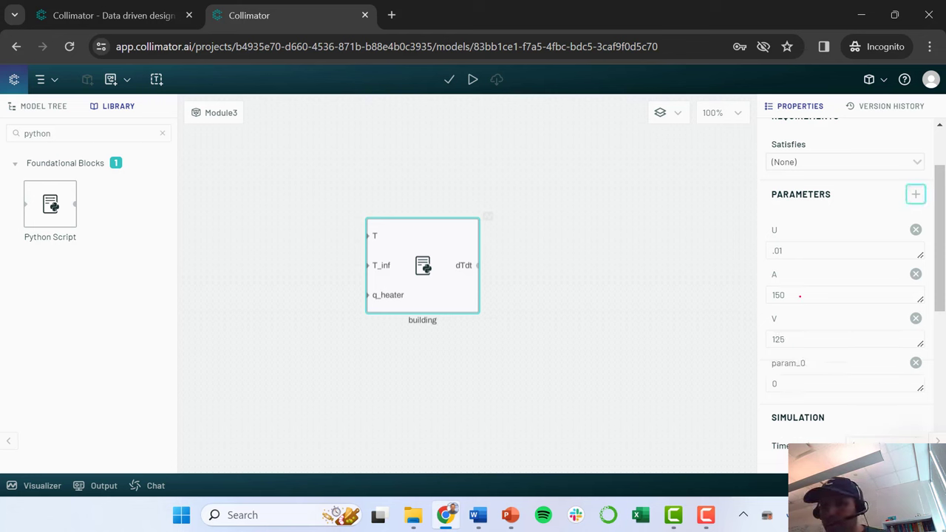
pyautogui.click(787, 363)
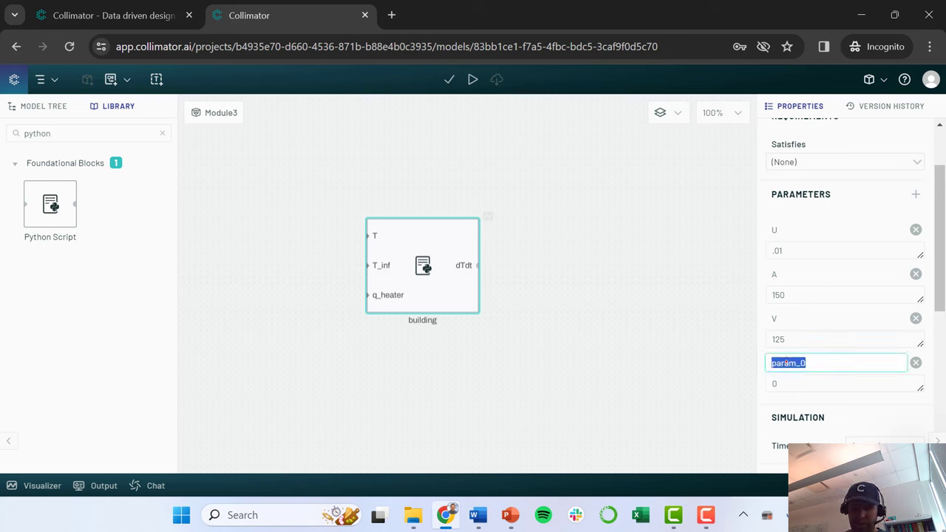
pyautogui.write('Cp')
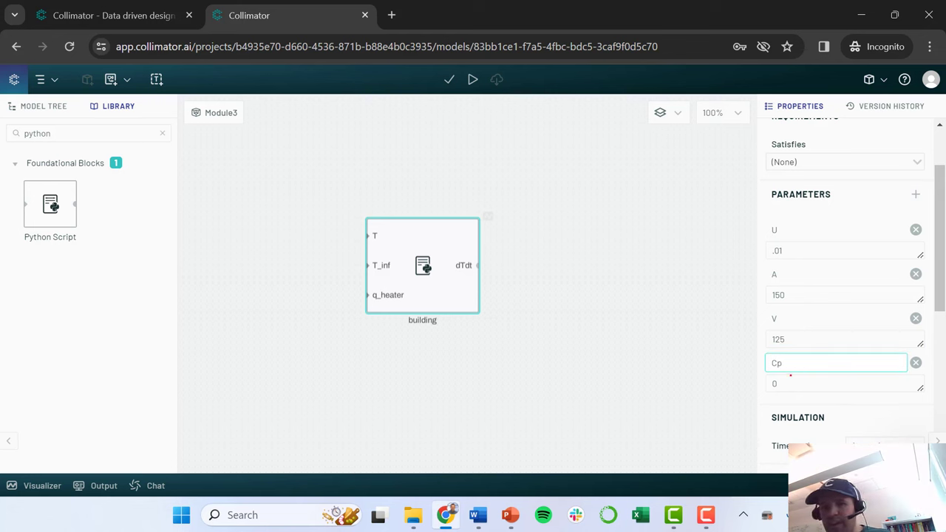
pyautogui.press('Return')
pyautogui.press('Tab')
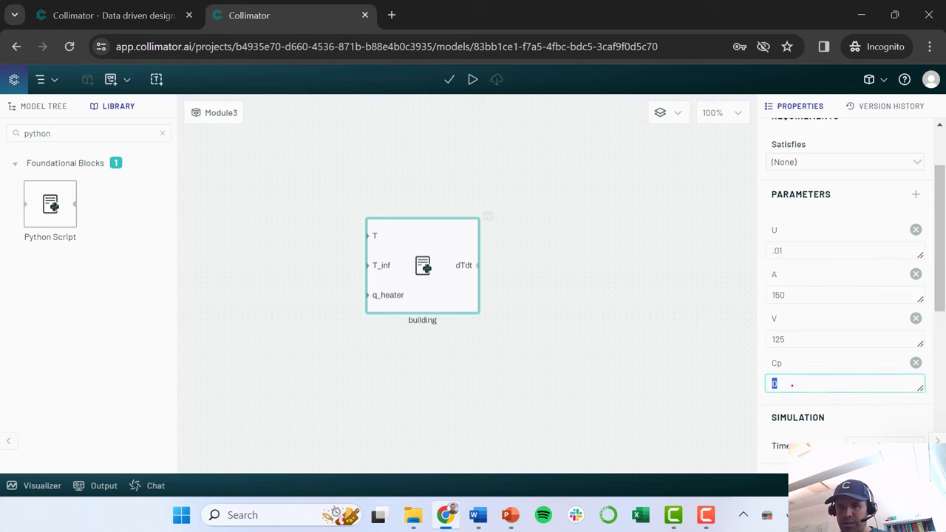
pyautogui.write('0.7')
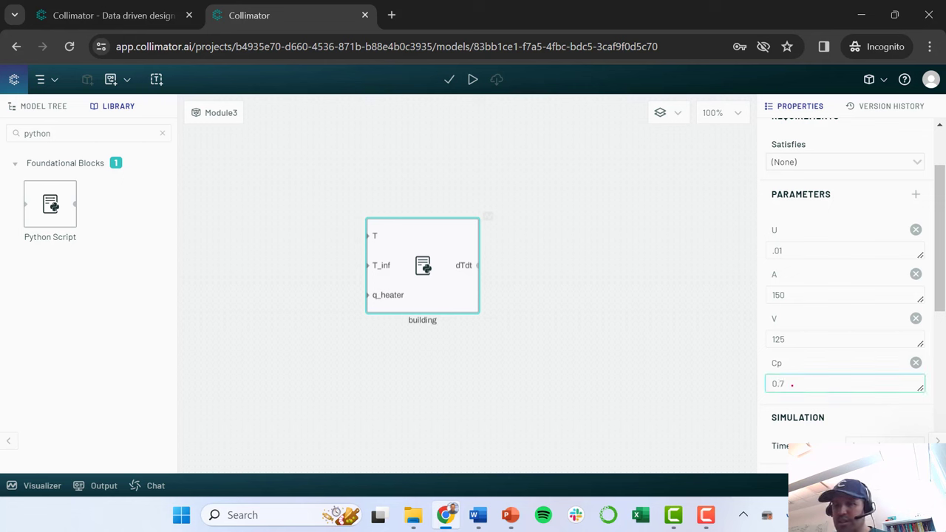
# Add a fifth parameter named rho with the value 1.3 to the building block and deselect the block.
pyautogui.scroll(-2, 915, 133)
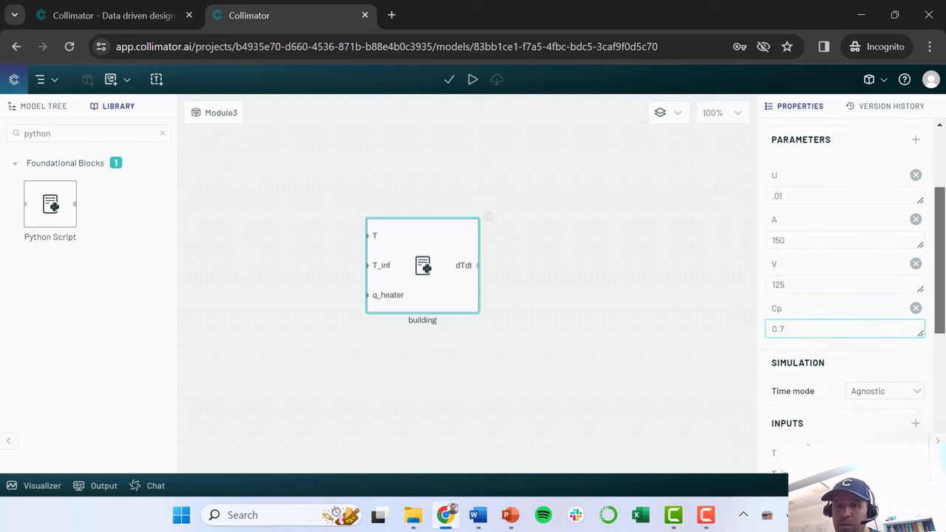
pyautogui.click(915, 126)
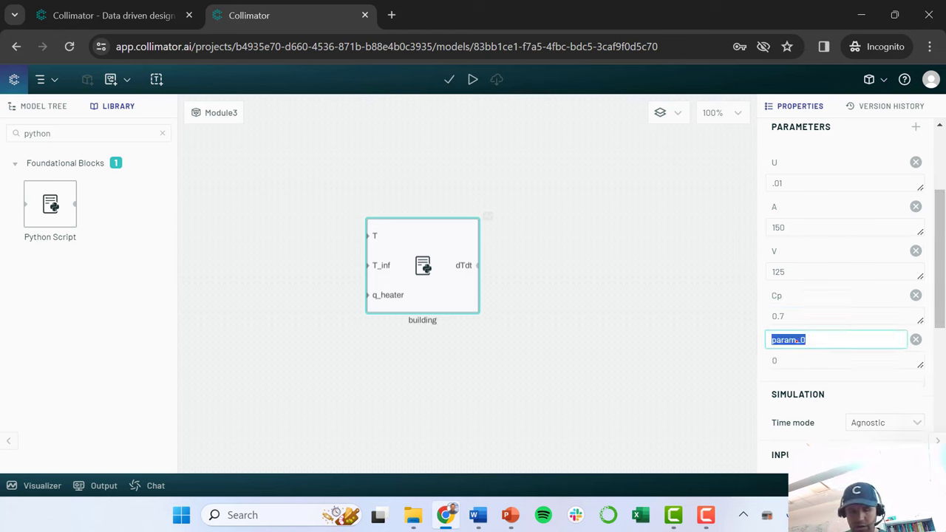
pyautogui.write('rho')
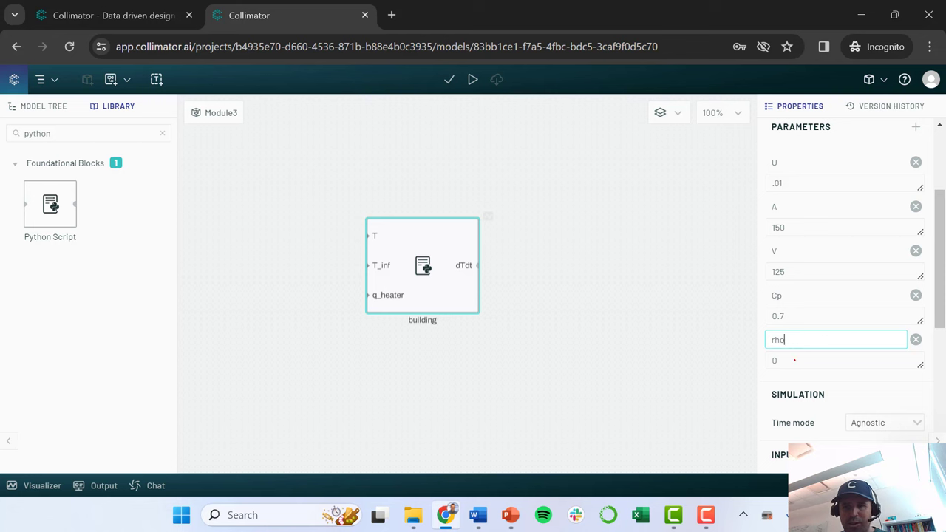
pyautogui.press('Tab')
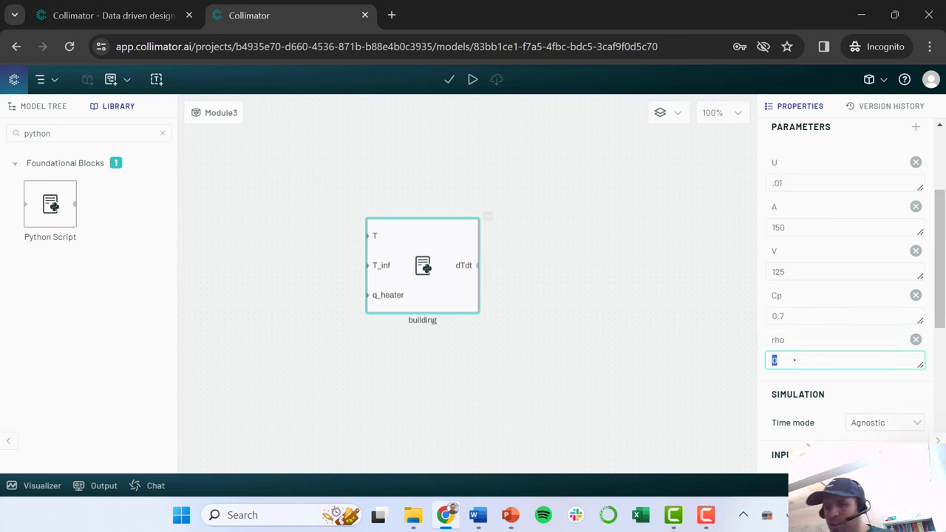
pyautogui.write('1.3')
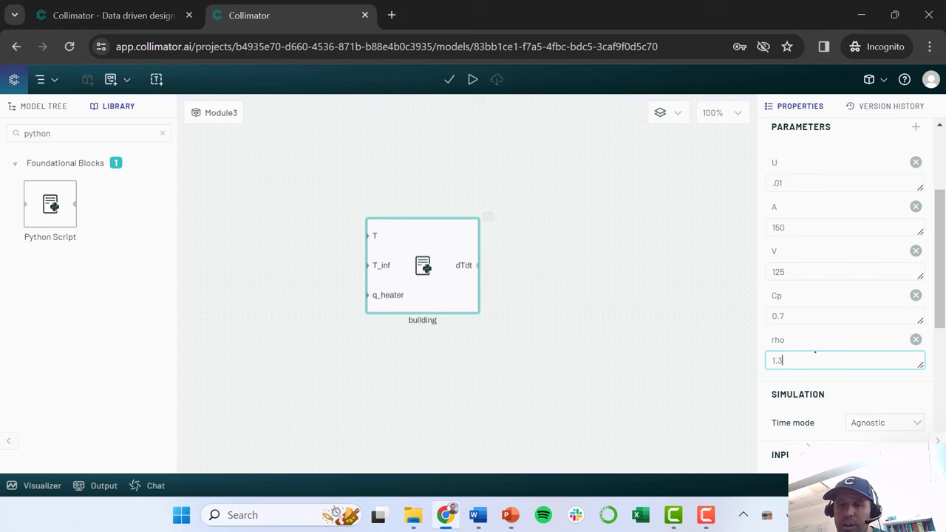
pyautogui.click(790, 317)
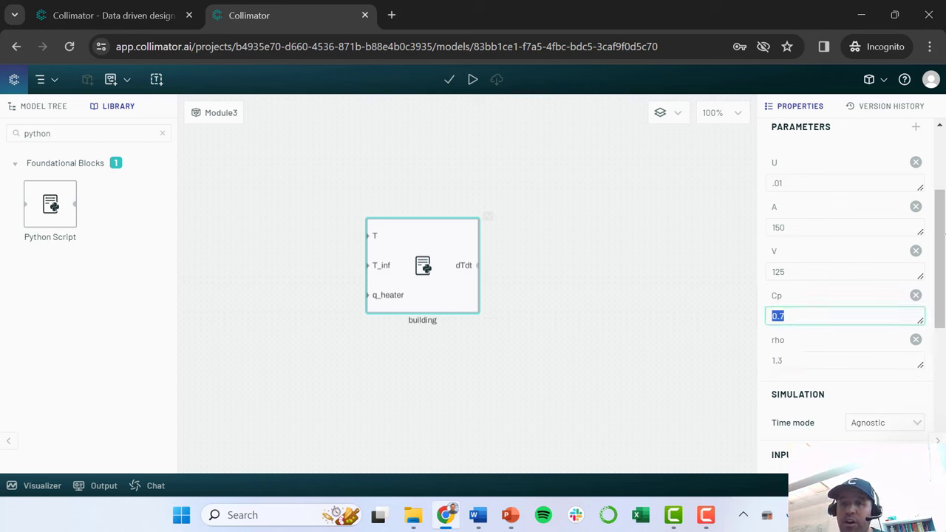
pyautogui.moveTo(943, 232); pyautogui.dragTo(942, 227)
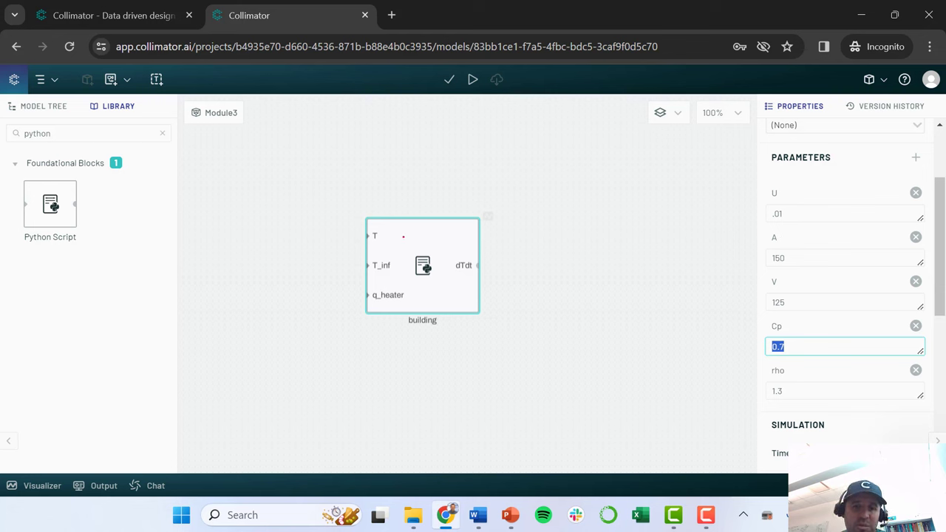
pyautogui.press('Escape')
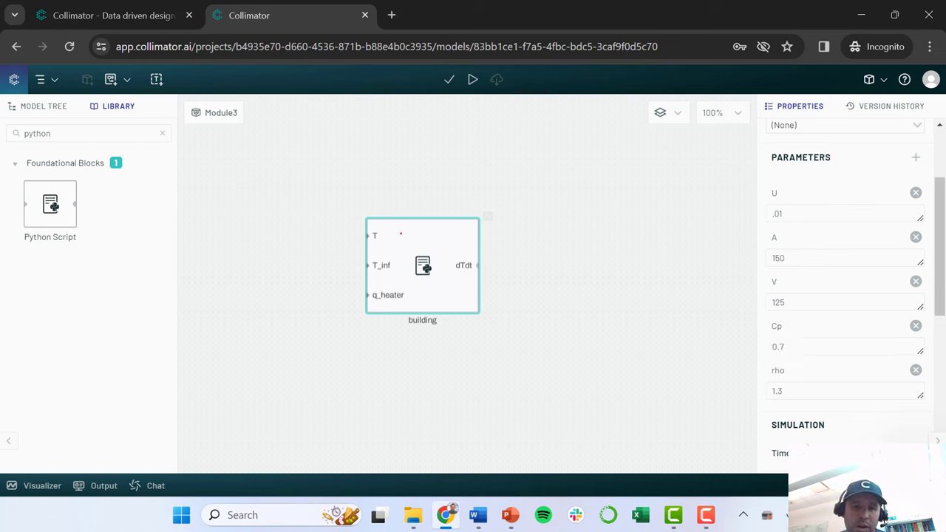
pyautogui.click(587, 281)
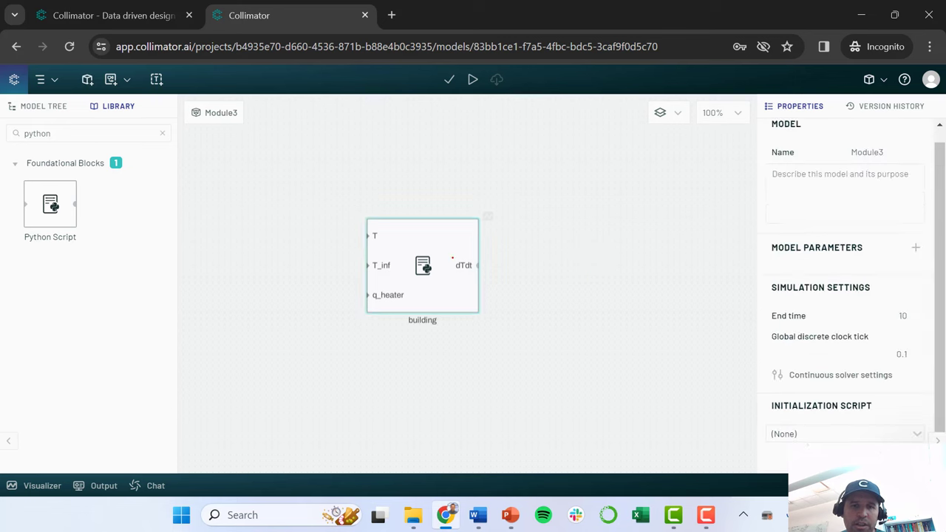
# Open the building block's script and delete the default line out_0 = in_0 from its Step code.
pyautogui.doubleClick(412, 237)
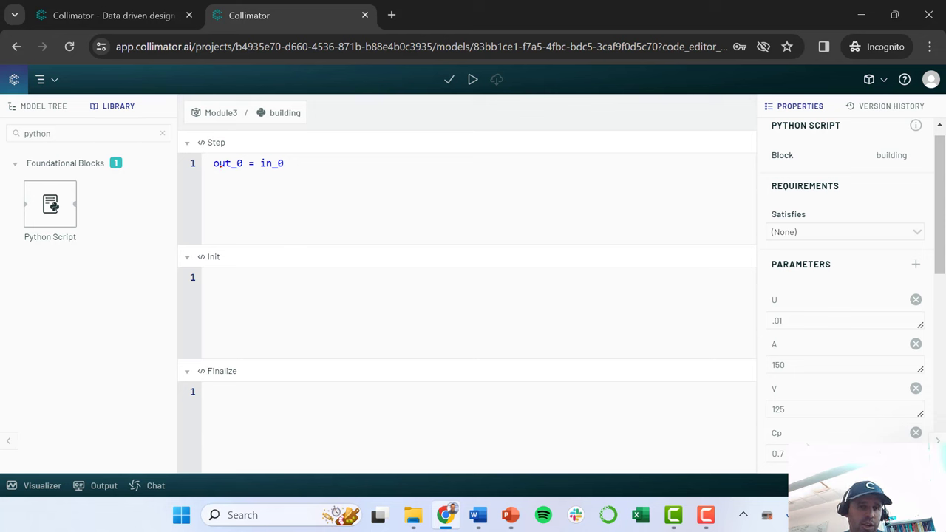
pyautogui.moveTo(213, 163); pyautogui.dragTo(257, 220)
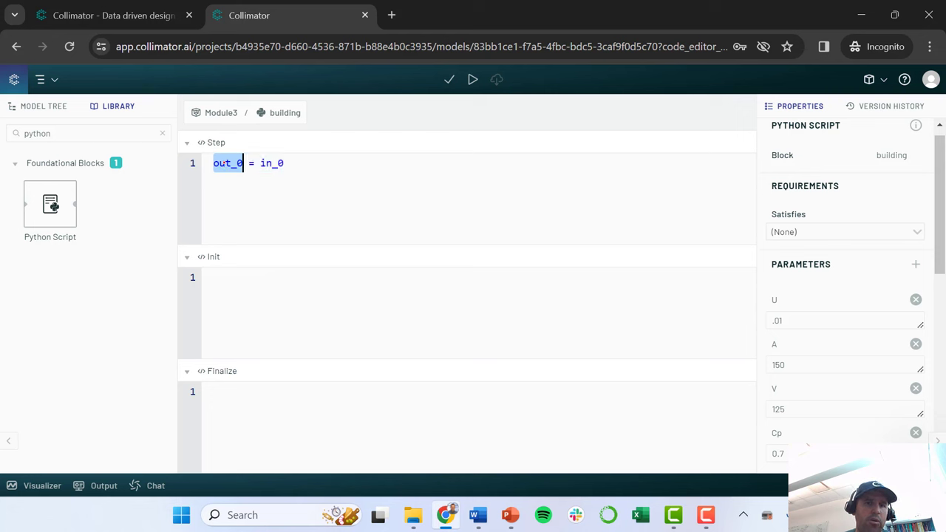
pyautogui.tripleClick(224, 163)
pyautogui.press('BackSpace')
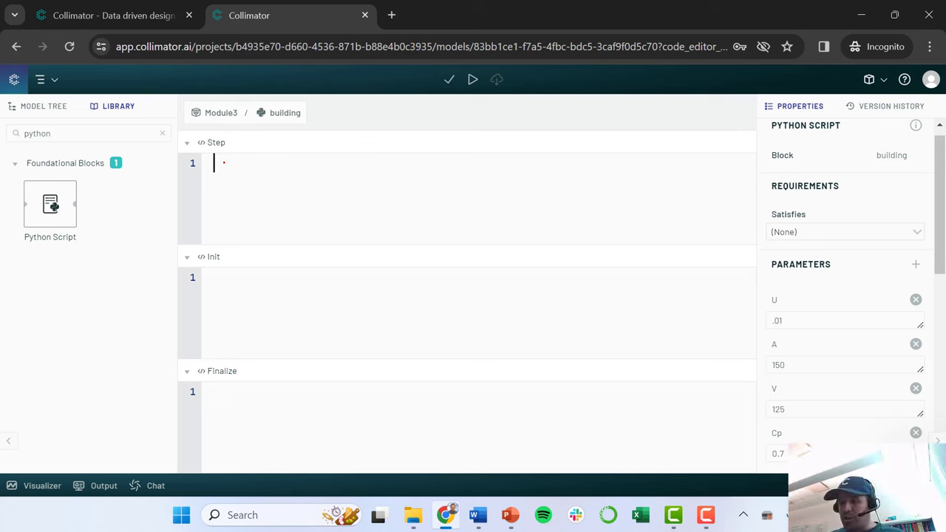
# Write the numerator of the temperature equation in the Step code as dTdt = (q_heater-U*A*(T-T_inf)).
pyautogui.write('dTdt =')
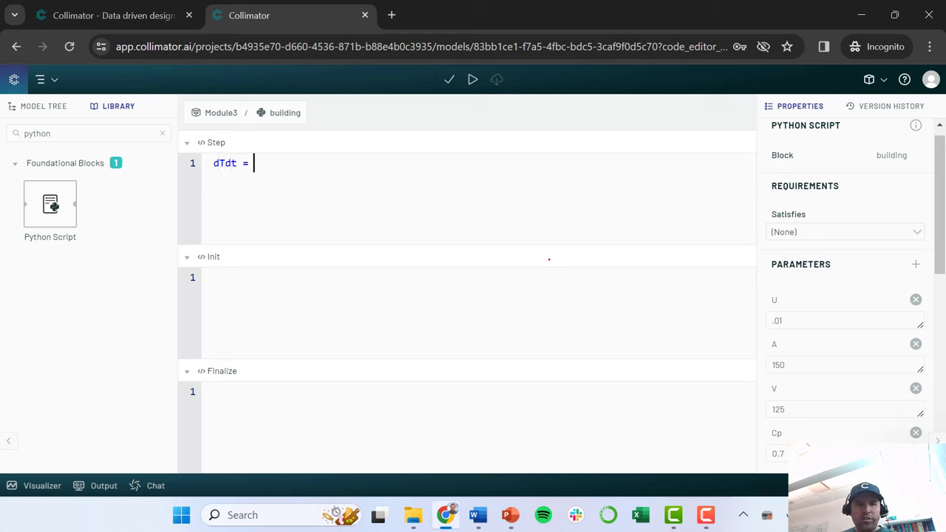
pyautogui.write('(')
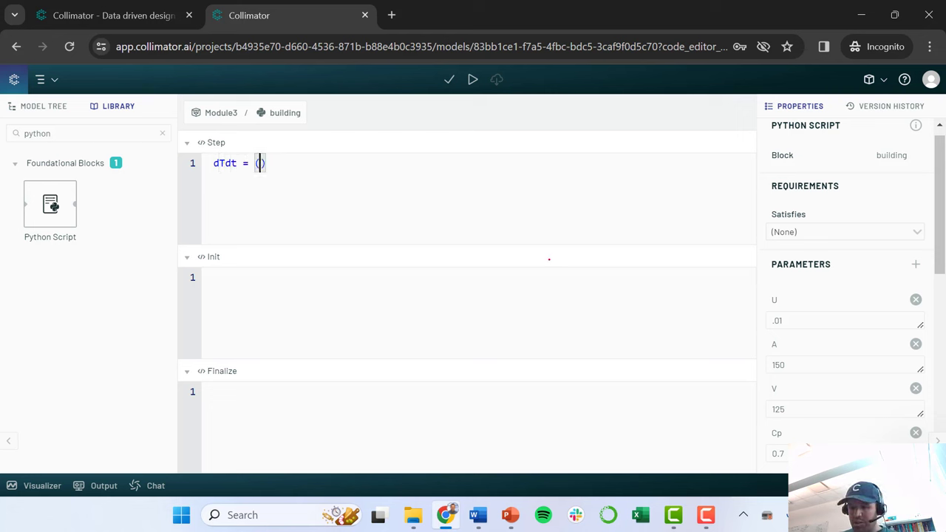
pyautogui.write('q_heater')
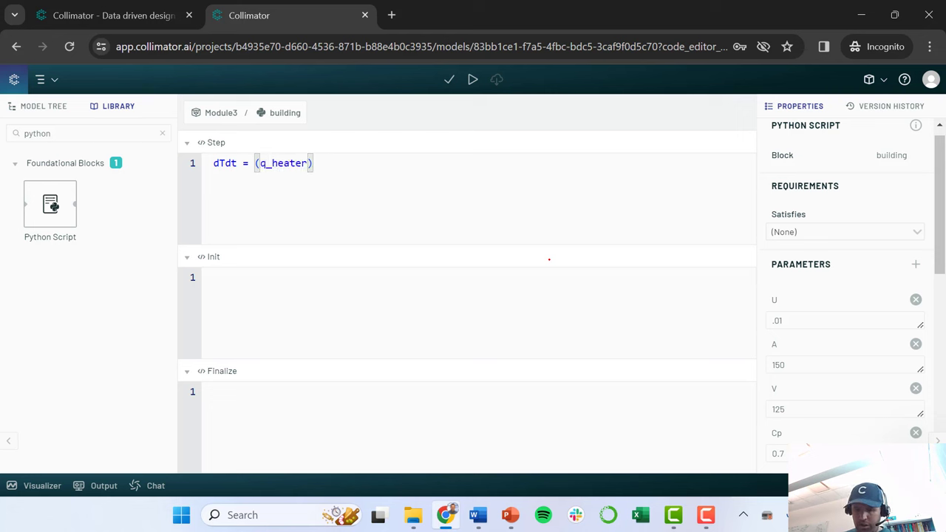
pyautogui.write('-U*')
pyautogui.write('A*')
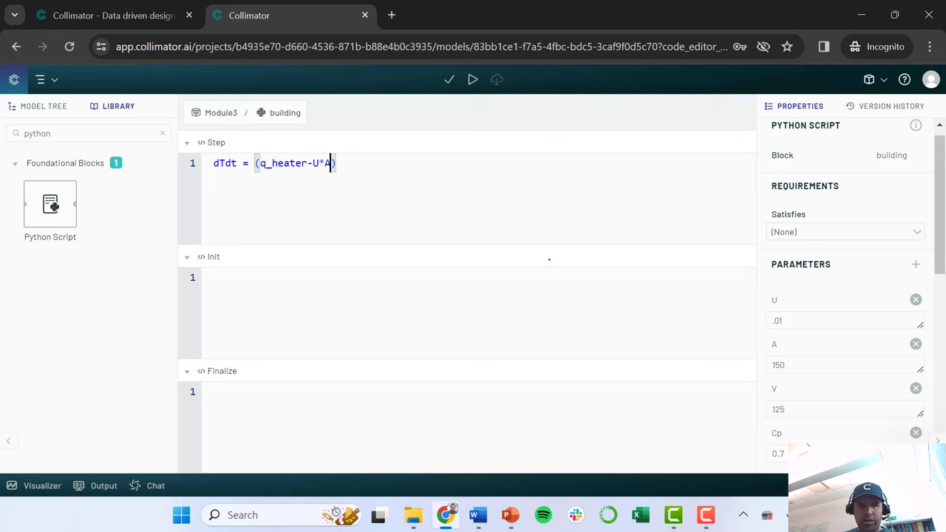
pyautogui.write('(')
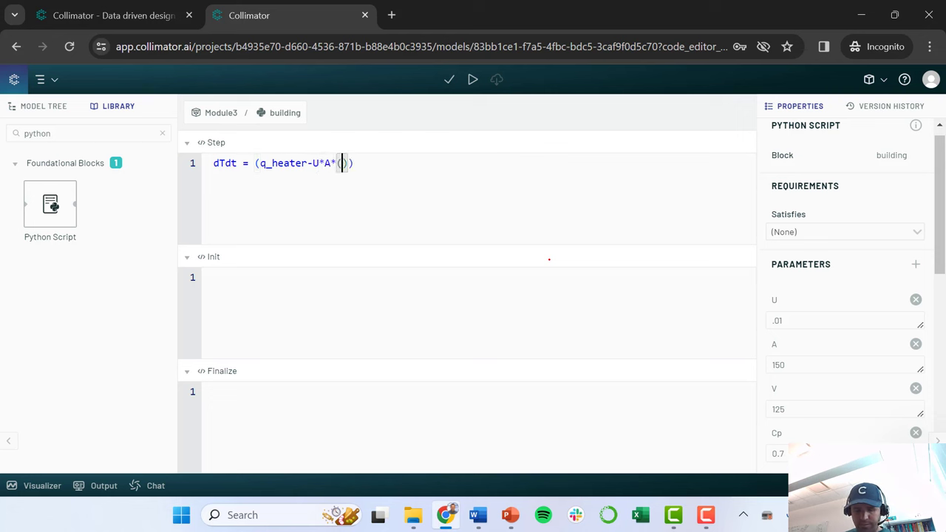
pyautogui.write('T')
pyautogui.press('BackSpace')
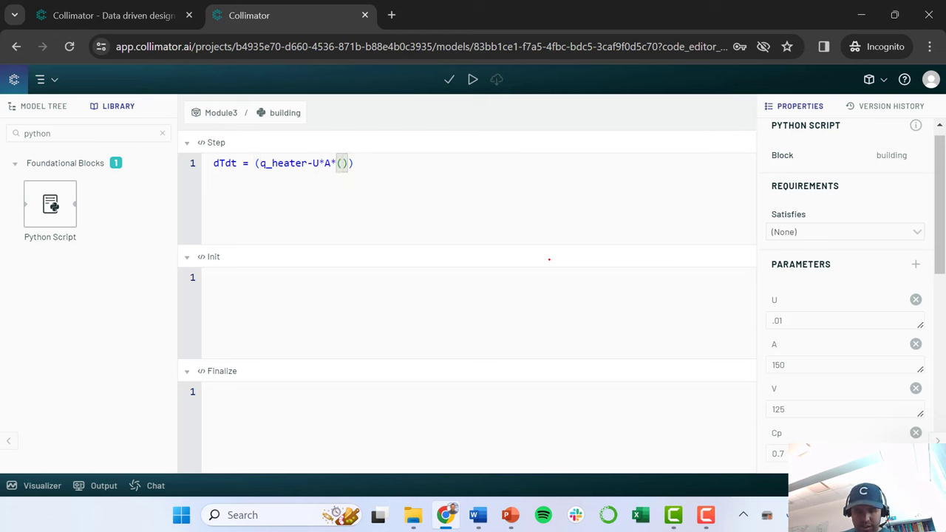
pyautogui.write('T')
pyautogui.write('-T_in')
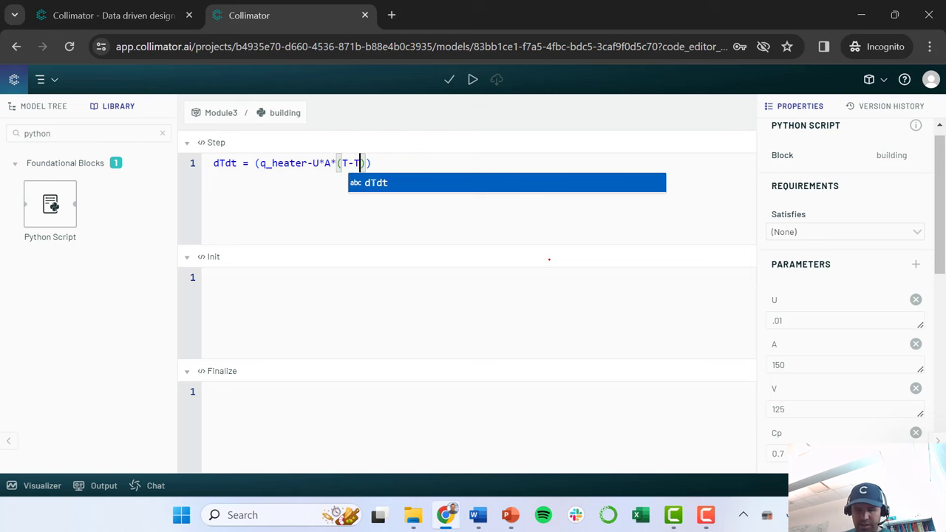
pyautogui.write('f')
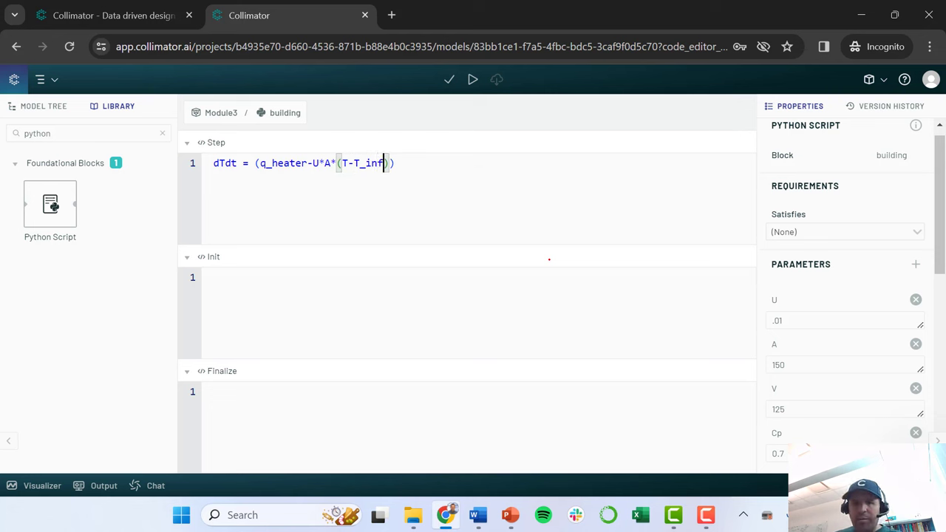
# Complete the dTdt equation by dividing the numerator by (rho*V*Cp).
pyautogui.moveTo(936, 185); pyautogui.dragTo(936, 342)
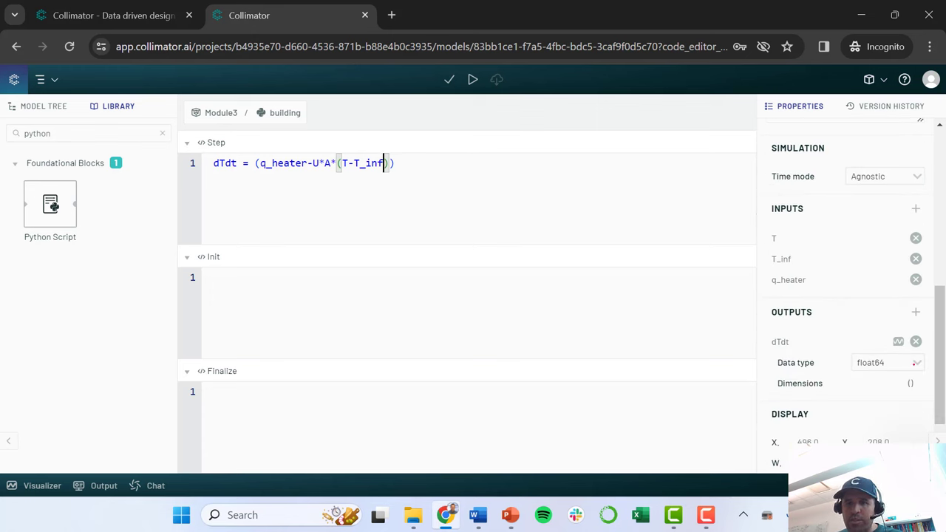
pyautogui.moveTo(939, 341); pyautogui.dragTo(943, 247)
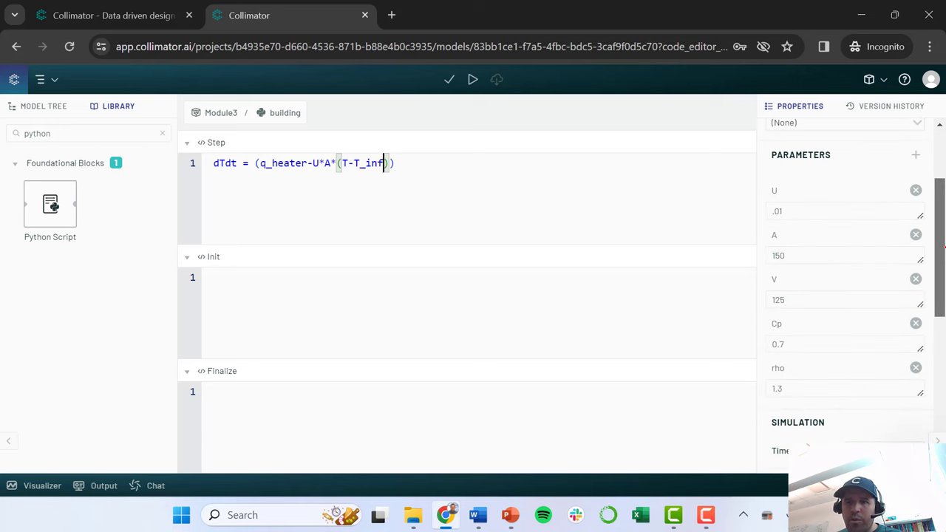
pyautogui.press('Right')
pyautogui.press('Right')
pyautogui.write('/')
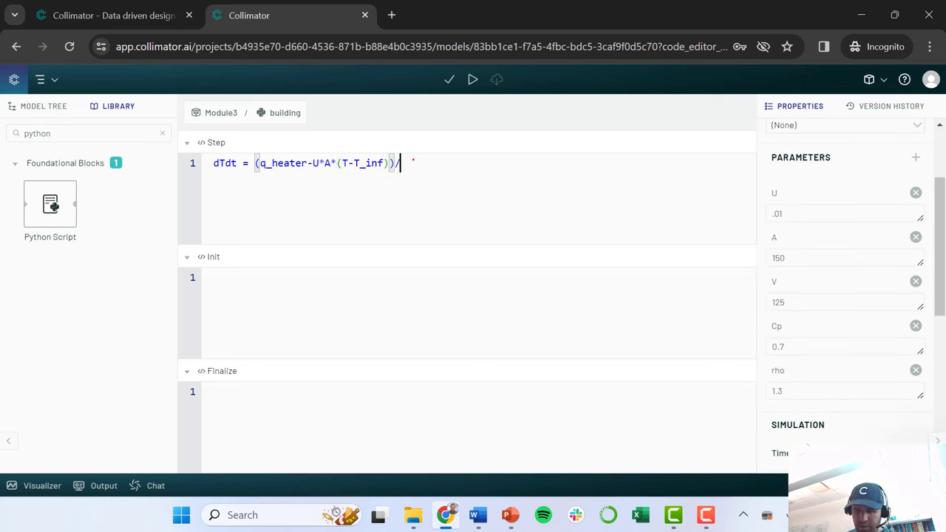
pyautogui.write('(')
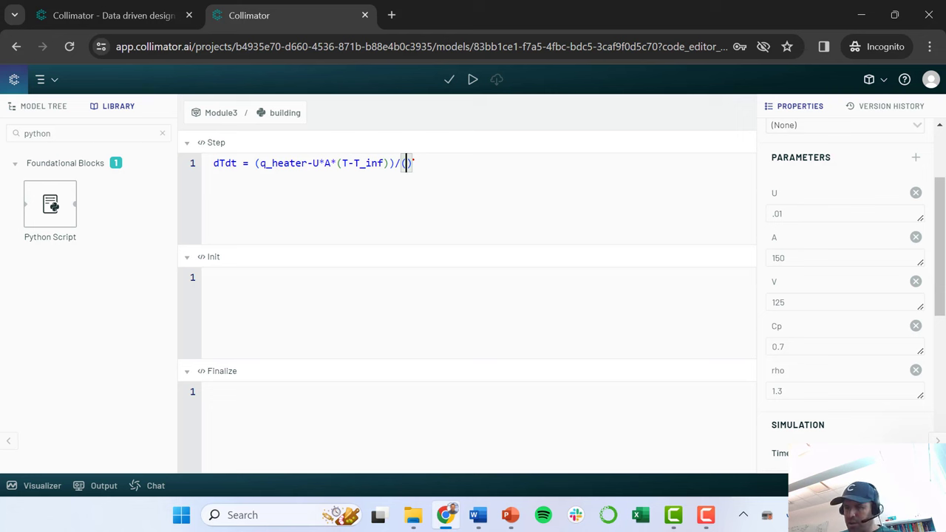
pyautogui.write('rho*')
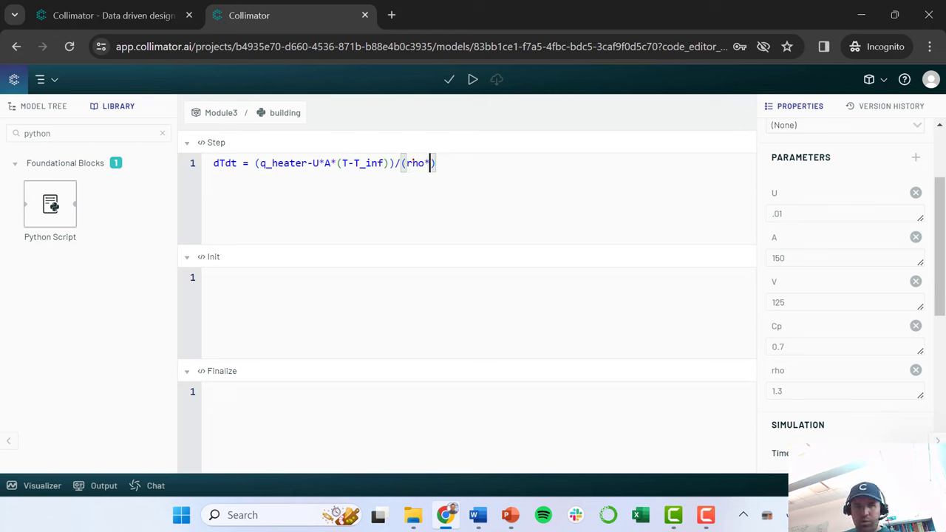
pyautogui.write('V*')
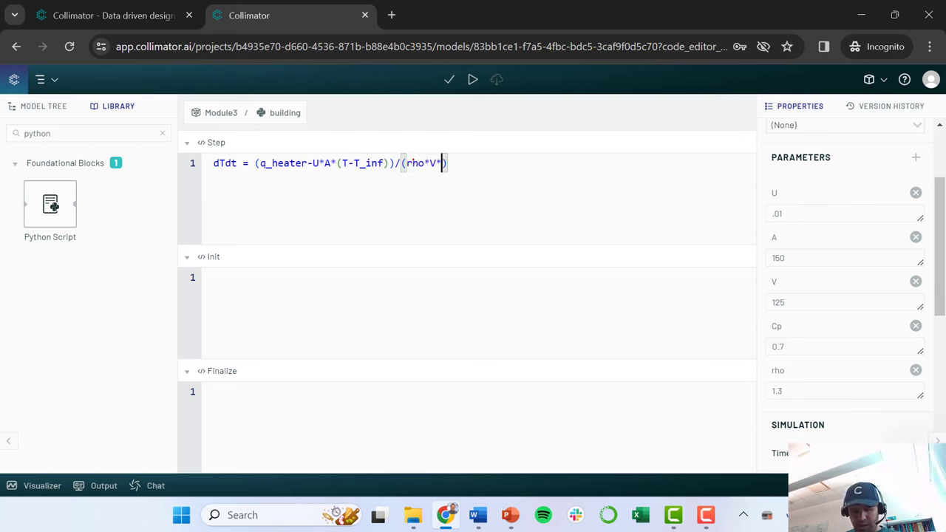
pyautogui.write('Cp')
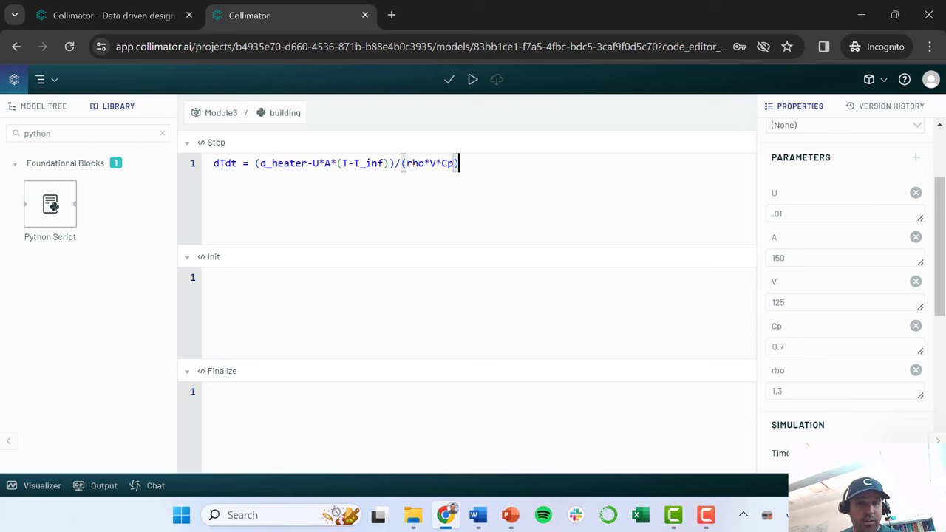
# Check the matching parentheses of the dTdt equation and return to the Module3 diagram.
pyautogui.click(255, 162)
pyautogui.press('Right')
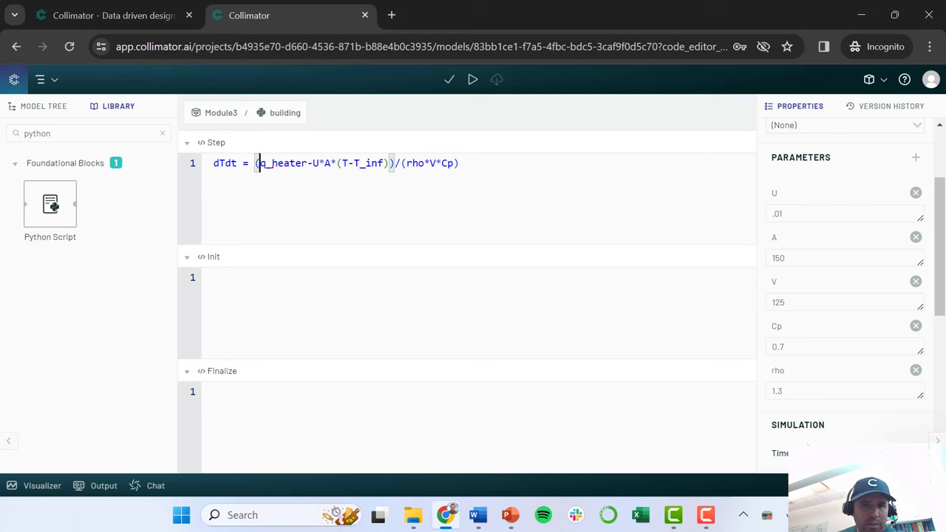
pyautogui.click(341, 162)
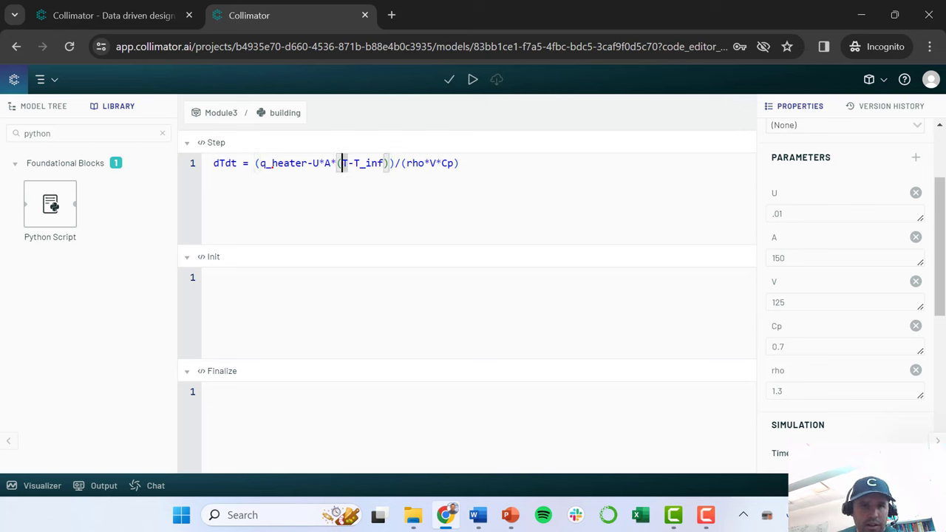
pyautogui.click(406, 163)
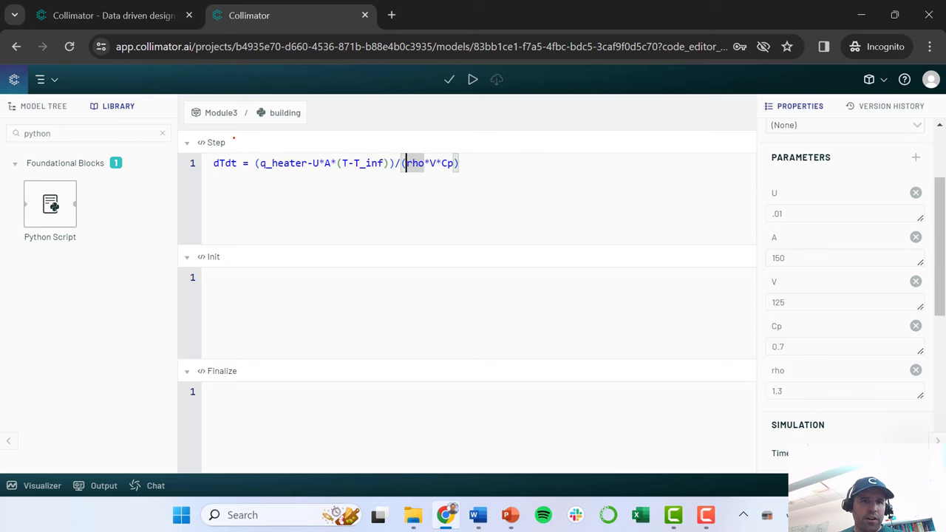
pyautogui.click(221, 113)
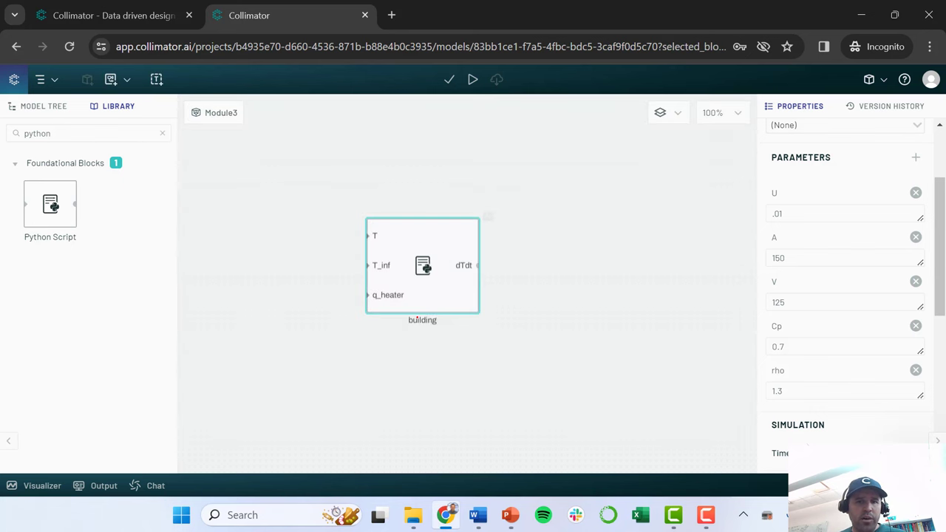
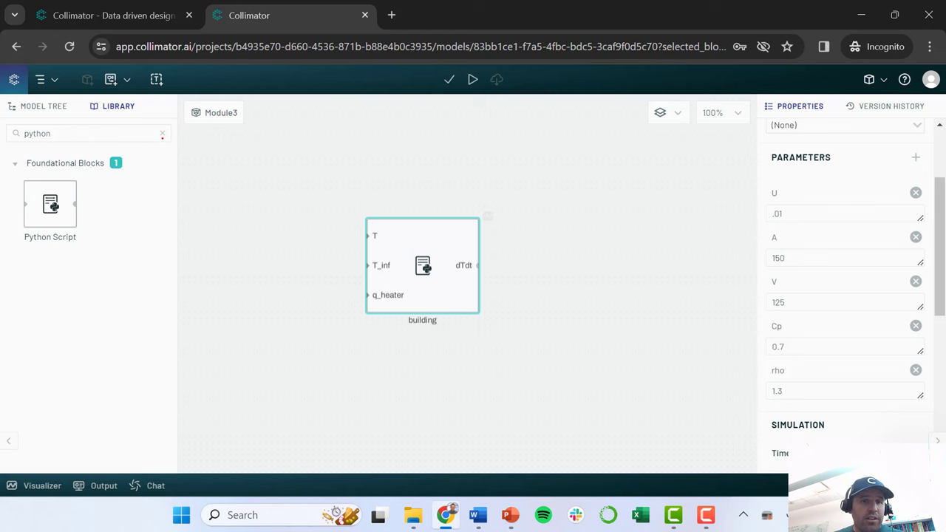
# Add a continuous Integrator block after the building block and connect the dTdt output to its input.
pyautogui.click(162, 133)
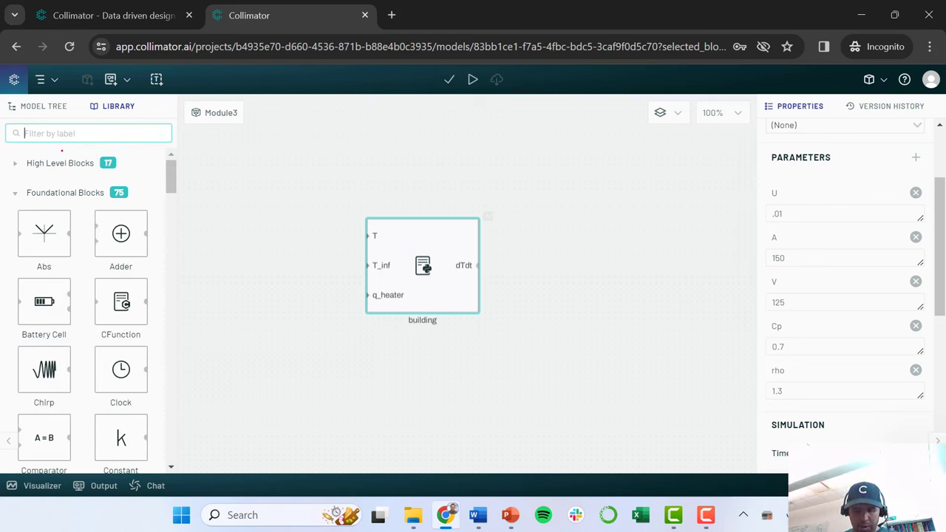
pyautogui.write('integ')
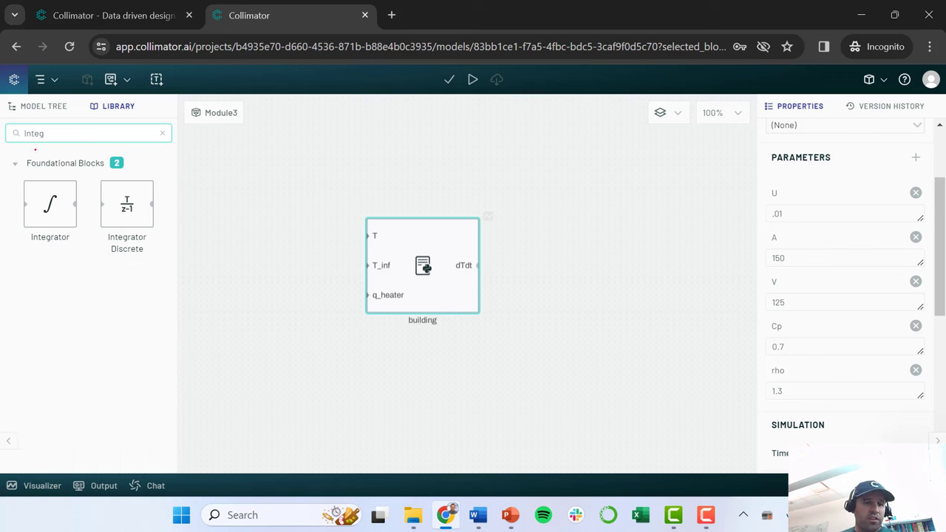
pyautogui.moveTo(50, 204)
pyautogui.mouseDown()
pyautogui.moveTo(199, 204)
pyautogui.moveTo(540, 266)
pyautogui.mouseUp()
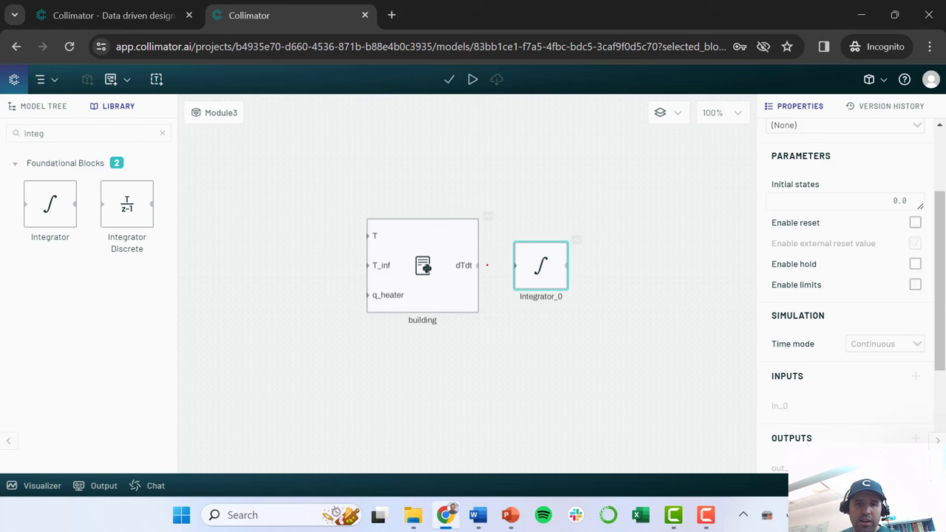
pyautogui.moveTo(478, 266); pyautogui.dragTo(516, 266)
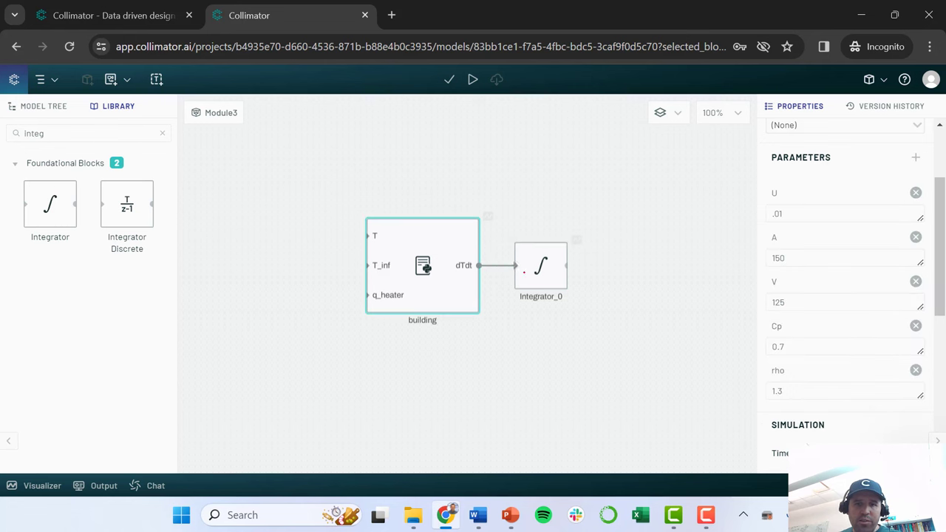
# Rename the integrator block as T.
pyautogui.click(557, 270)
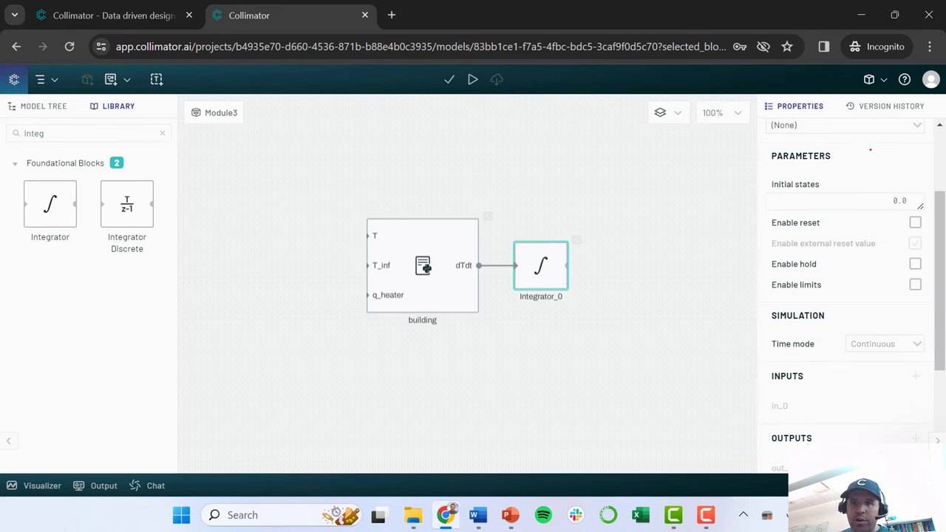
pyautogui.scroll(2, 849, 185)
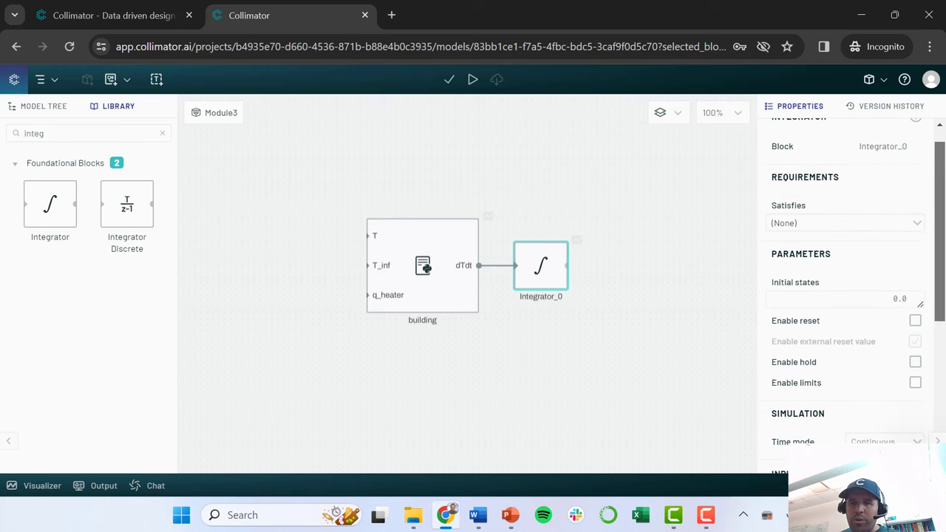
pyautogui.click(889, 148)
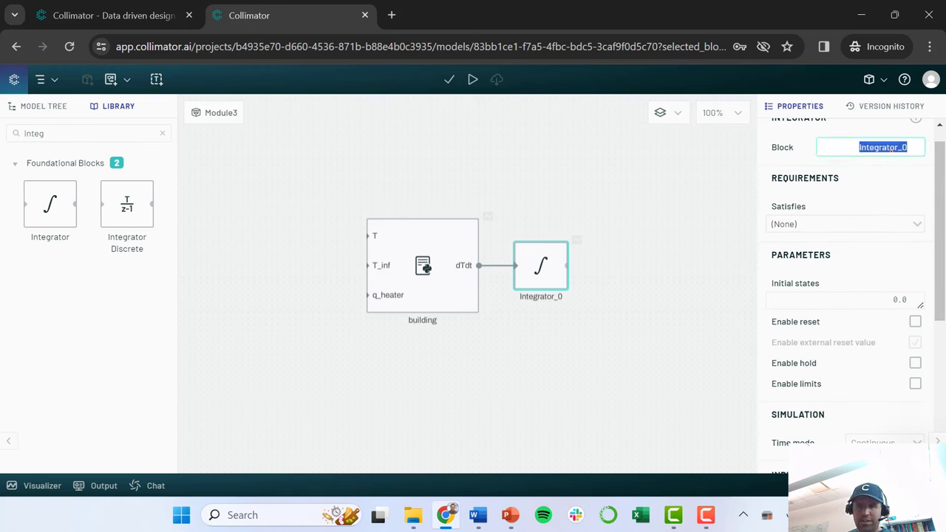
pyautogui.write('T')
pyautogui.press('Return')
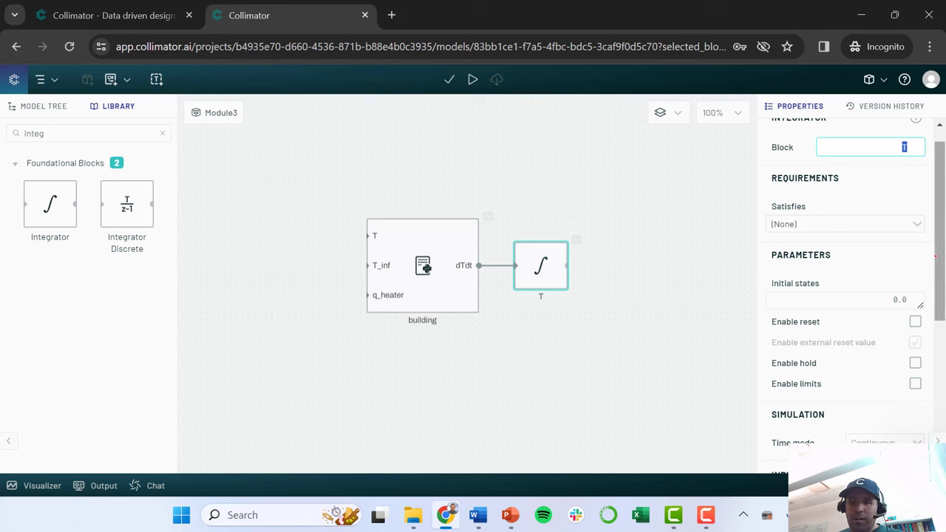
# Set the initial state of the integrator T to 25.
pyautogui.scroll(-1, 850, 281)
pyautogui.click(872, 247)
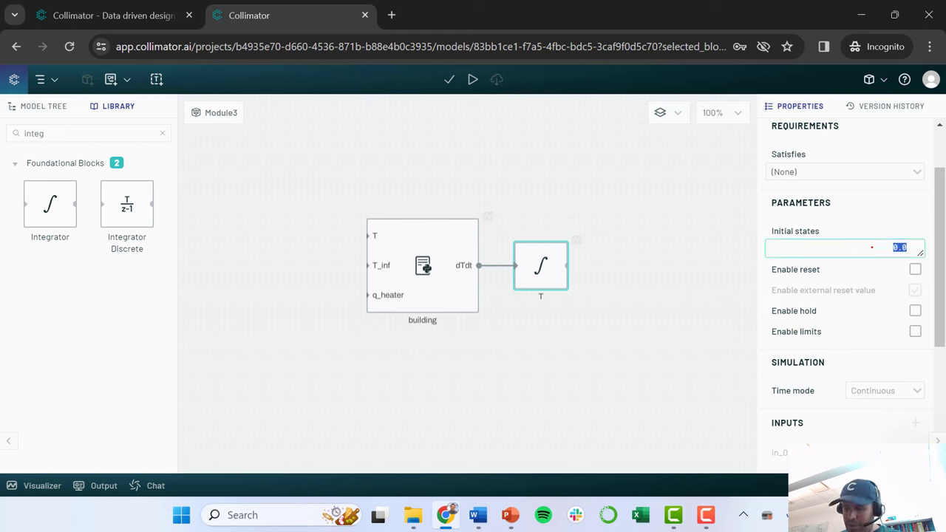
pyautogui.write('25')
pyautogui.hotkey('ctrl', 'a')
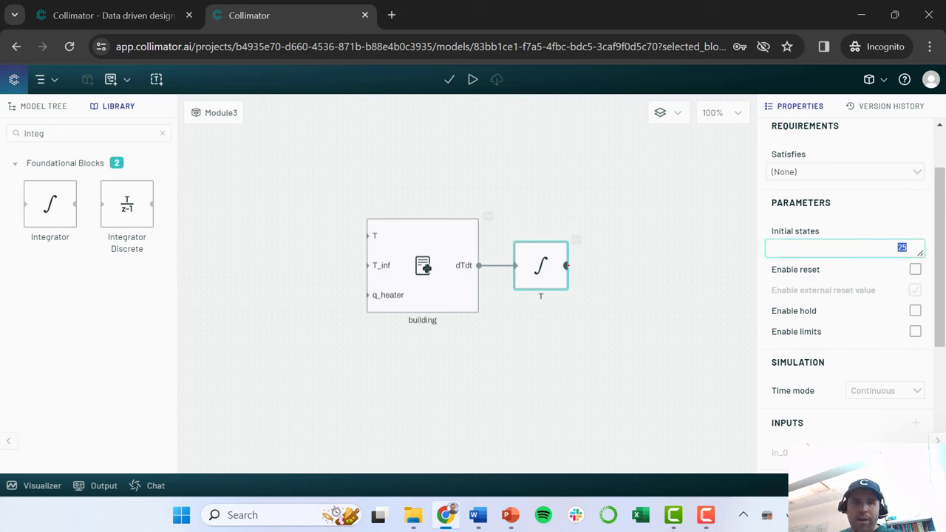
# Review the equation in the building block's script again and go back to the Module3 diagram.
pyautogui.doubleClick(402, 238)
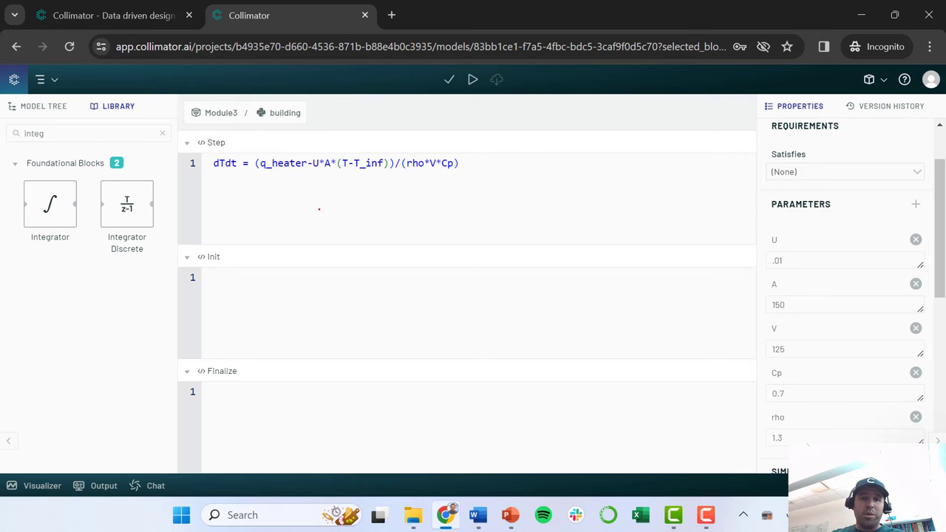
pyautogui.click(220, 112)
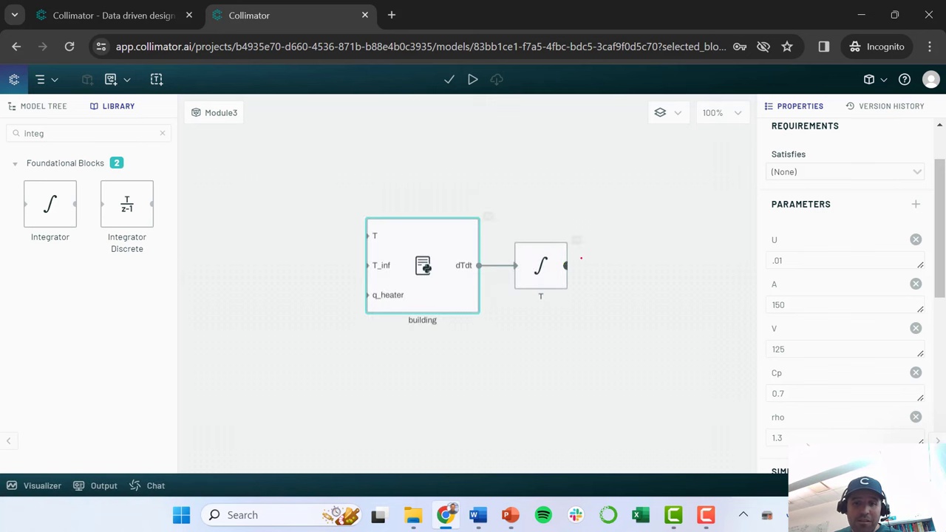
# Feed the integrator's output back to the building's T input, and add a Sine Wave block connected to the T_inf input.
pyautogui.moveTo(566, 264); pyautogui.dragTo(363, 235)
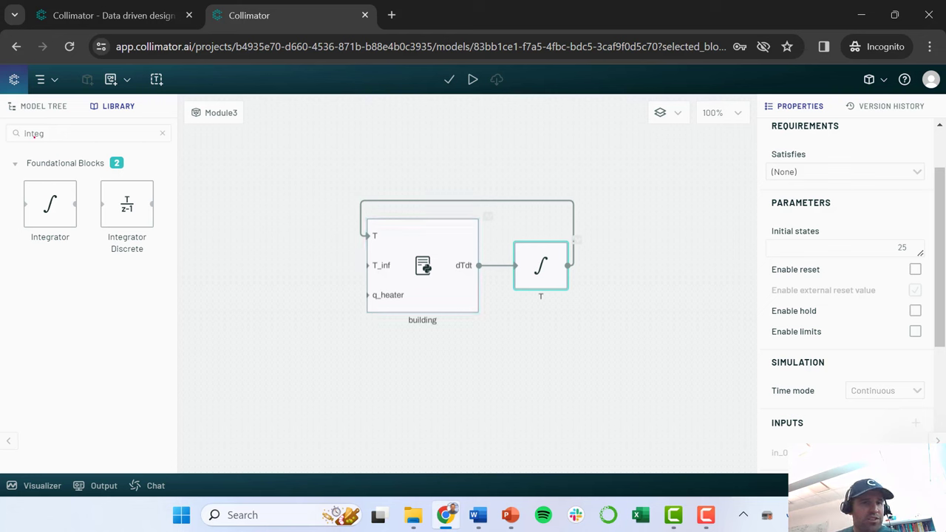
pyautogui.doubleClick(66, 132)
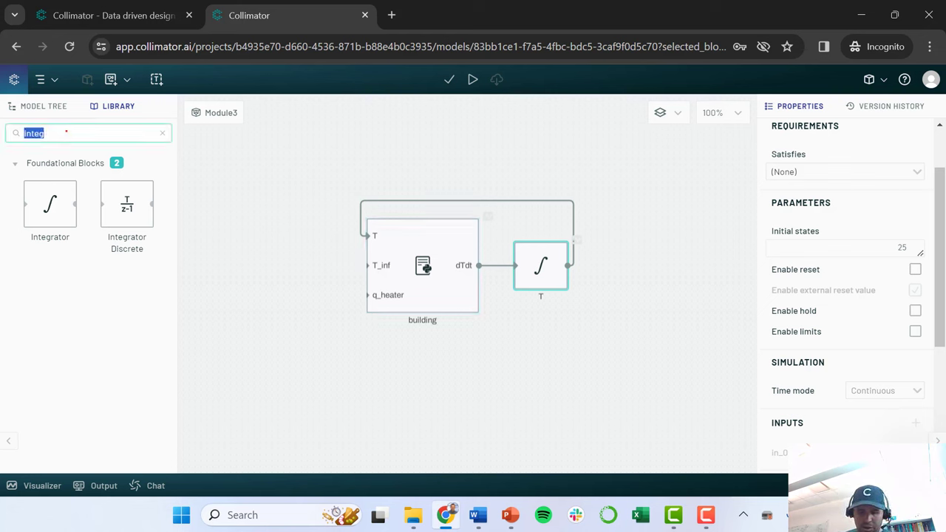
pyautogui.write('sin')
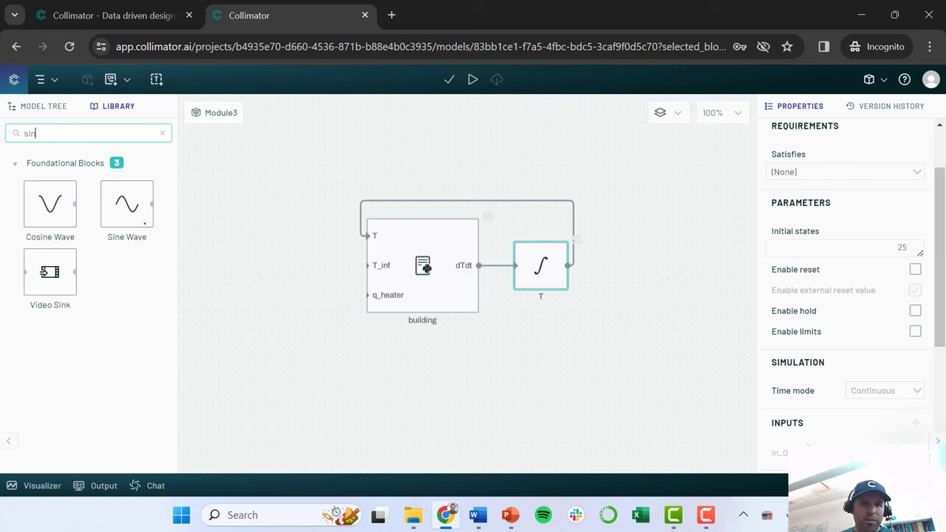
pyautogui.moveTo(144, 223); pyautogui.dragTo(366, 265)
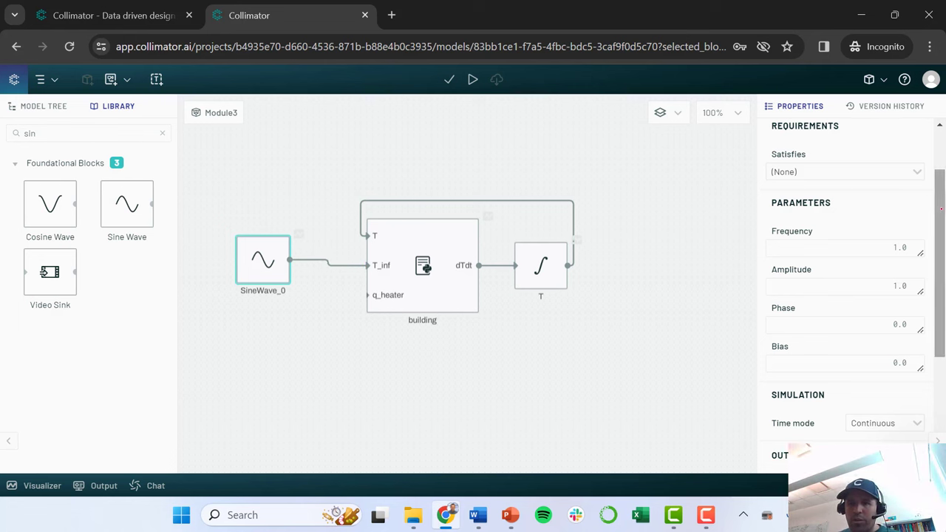
# Rename the sine wave block as T_inf.
pyautogui.scroll(2, 909, 201)
pyautogui.doubleClick(883, 169)
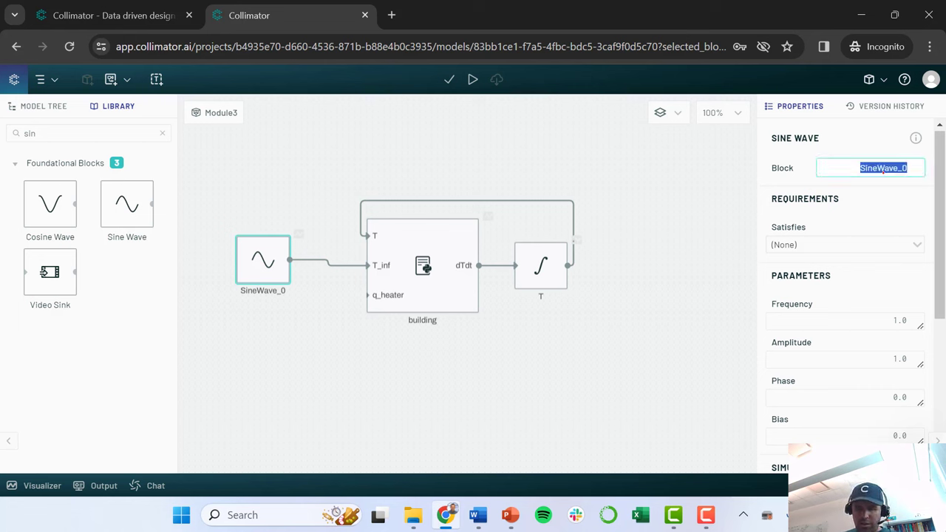
pyautogui.write('T_inf')
pyautogui.press('Return')
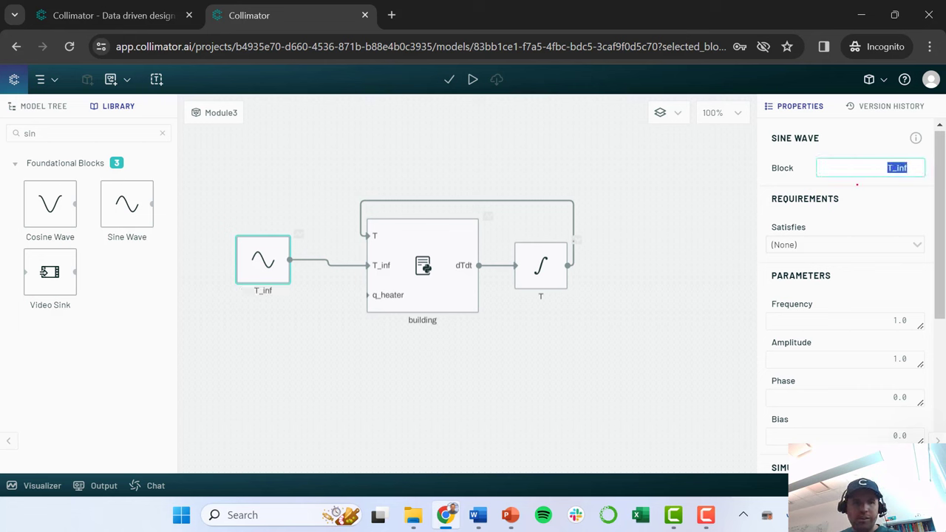
# Set the T_inf sine wave's frequency to .005, amplitude to 10 and bias to 5.
pyautogui.scroll(-1, 934, 330)
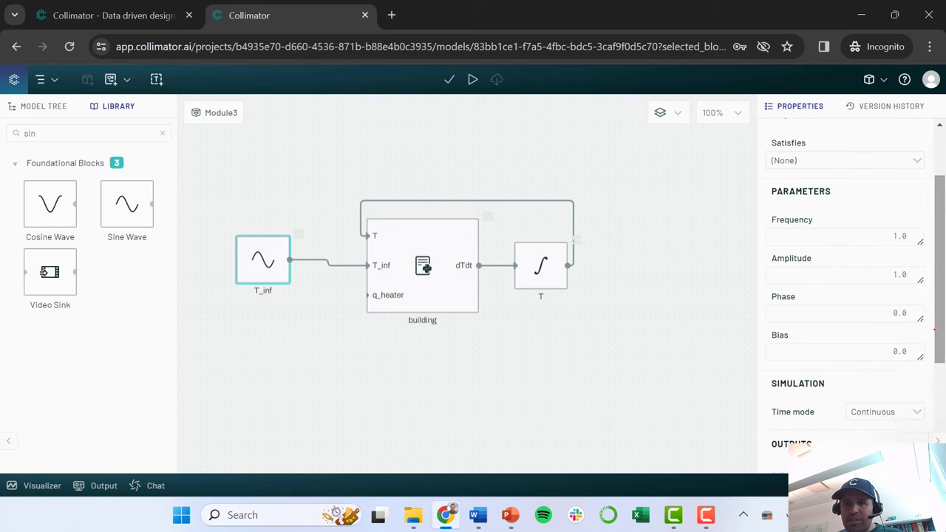
pyautogui.click(866, 237)
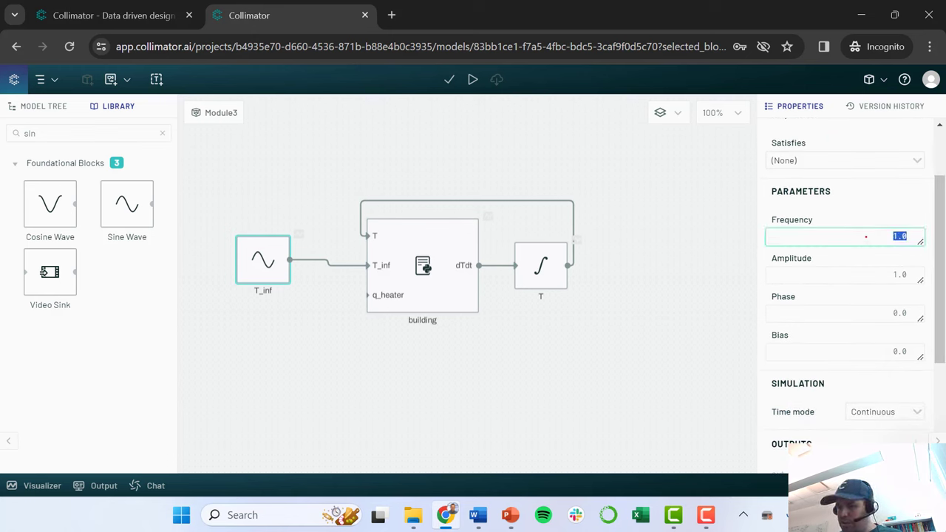
pyautogui.write('.005')
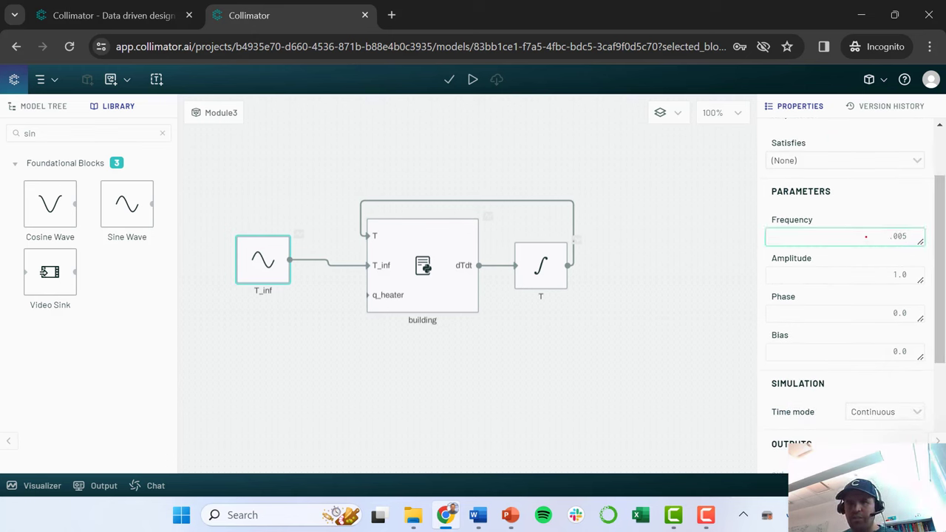
pyautogui.click(854, 274)
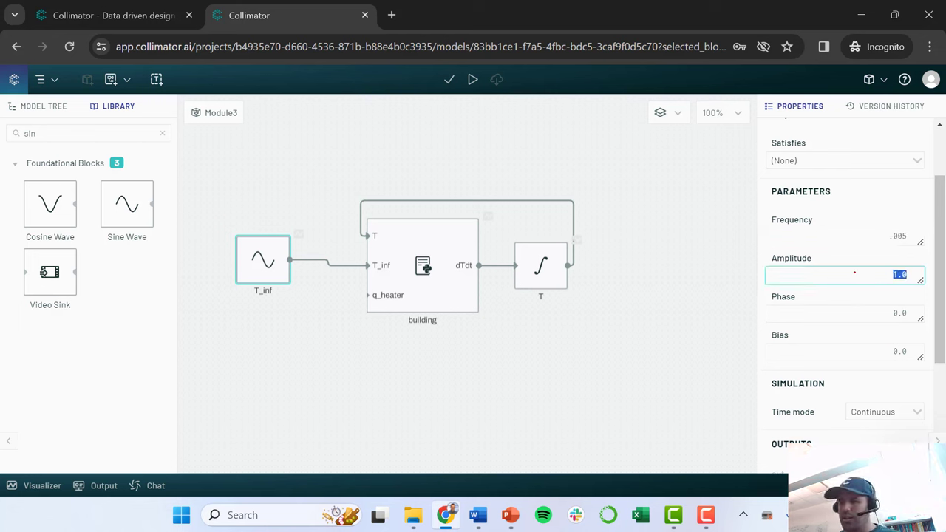
pyautogui.write('10')
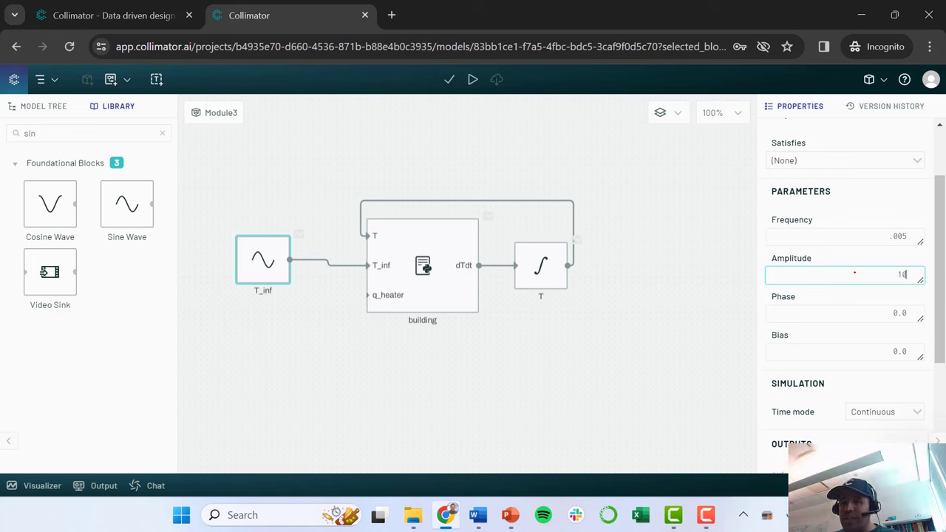
pyautogui.click(852, 349)
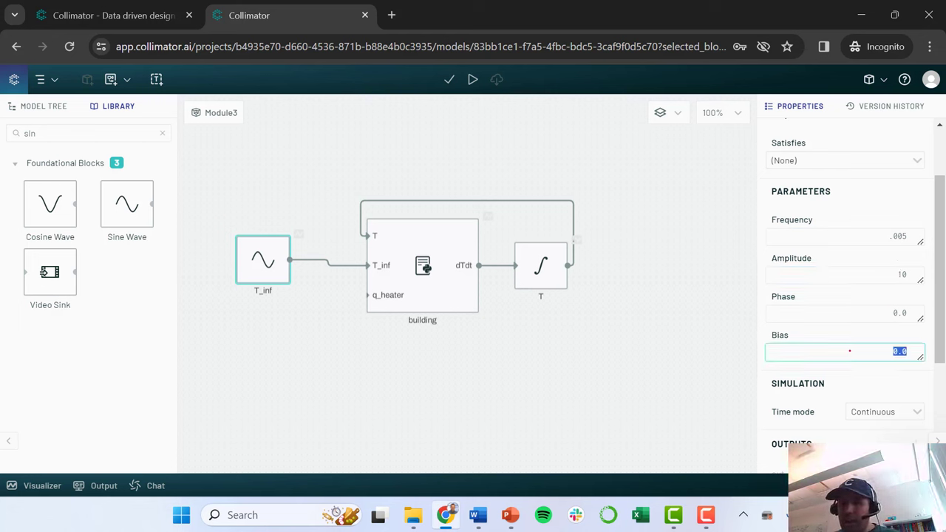
pyautogui.write('5')
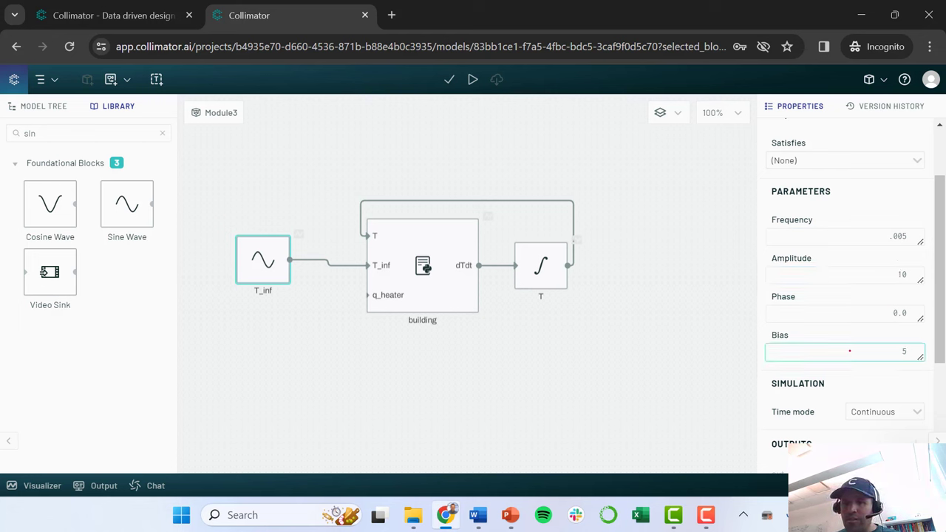
pyautogui.click(823, 275)
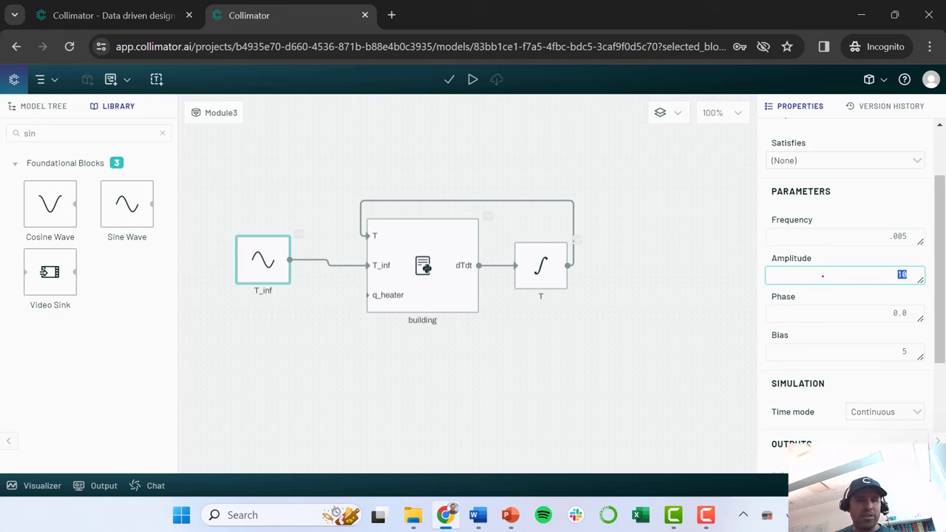
pyautogui.click(250, 331)
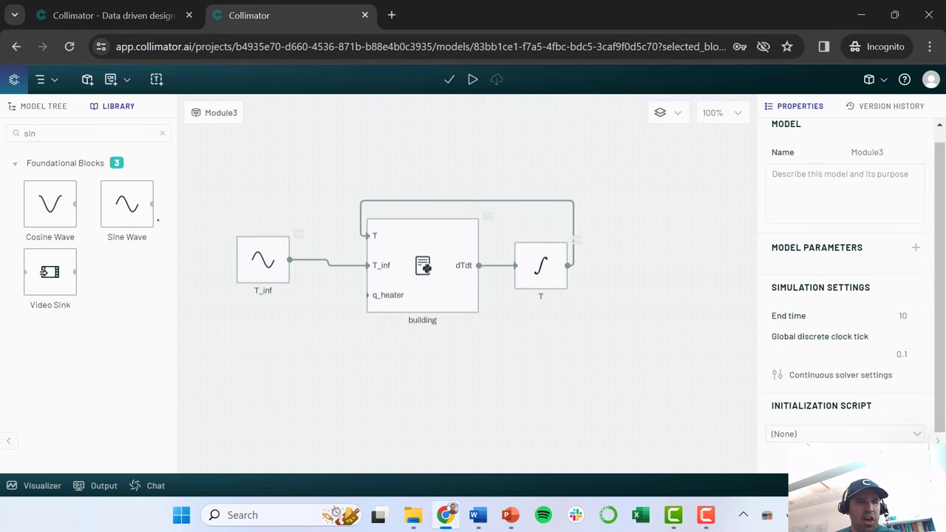
# Add a Constant block below T_inf and connect it to the building's q_heater input.
pyautogui.doubleClick(63, 133)
pyautogui.press('BackSpace')
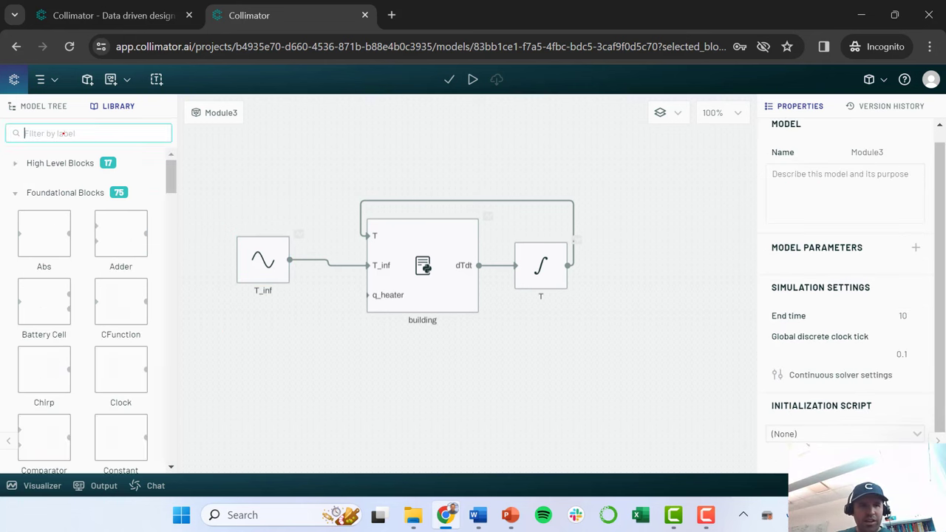
pyautogui.write('constan')
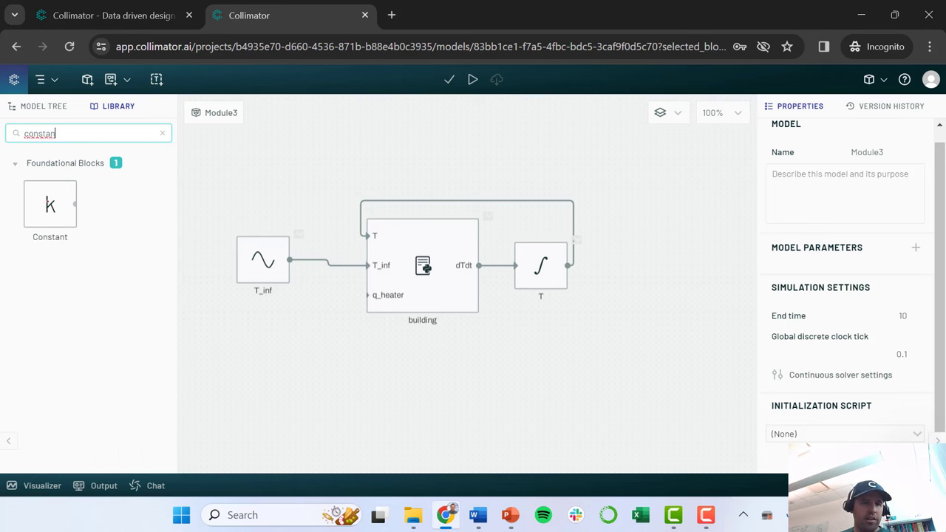
pyautogui.moveTo(50, 204)
pyautogui.mouseDown()
pyautogui.moveTo(214, 262)
pyautogui.moveTo(246, 322)
pyautogui.moveTo(367, 295)
pyautogui.mouseUp()
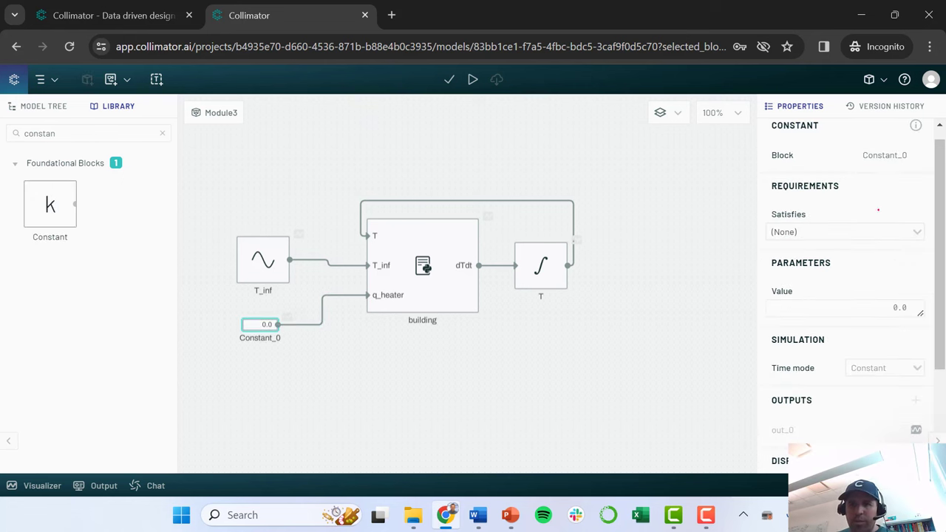
# Rename the constant block as q_heater and set its value to 20.
pyautogui.click(876, 154)
pyautogui.write('q_')
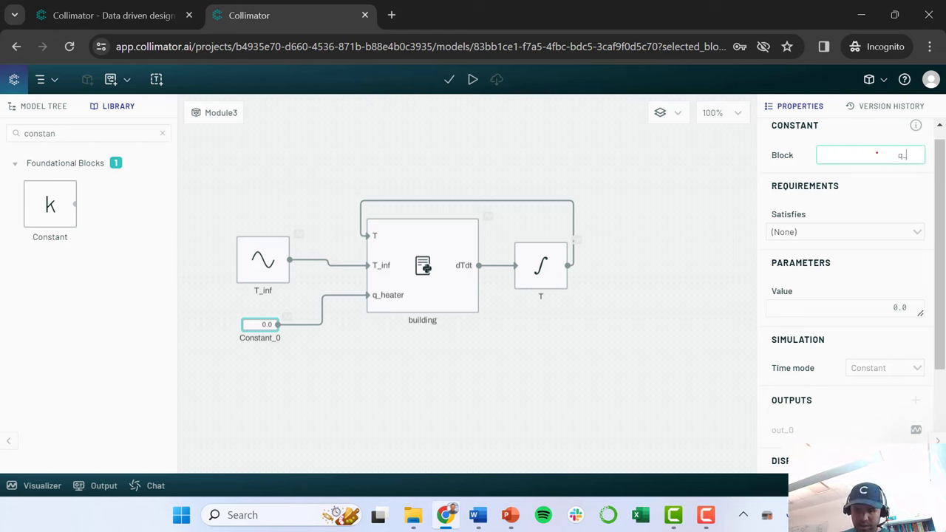
pyautogui.write('heater')
pyautogui.press('Return')
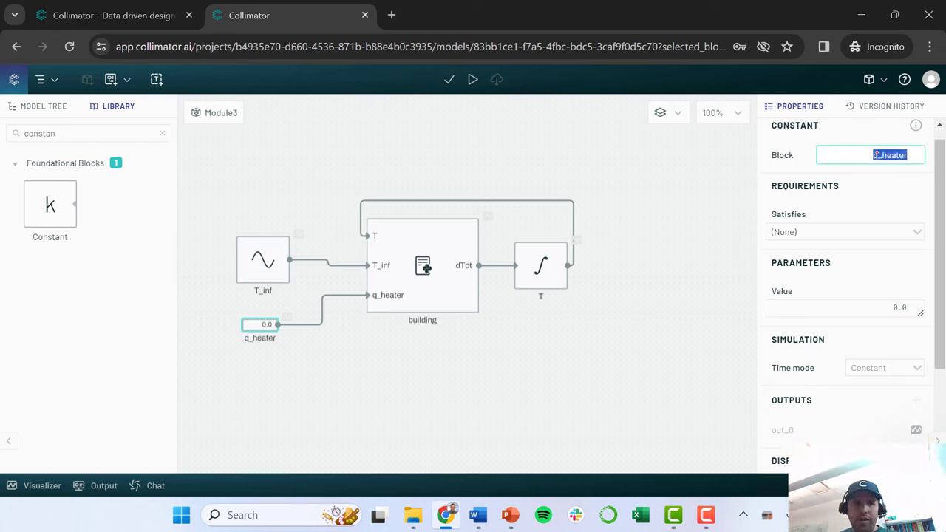
pyautogui.click(874, 307)
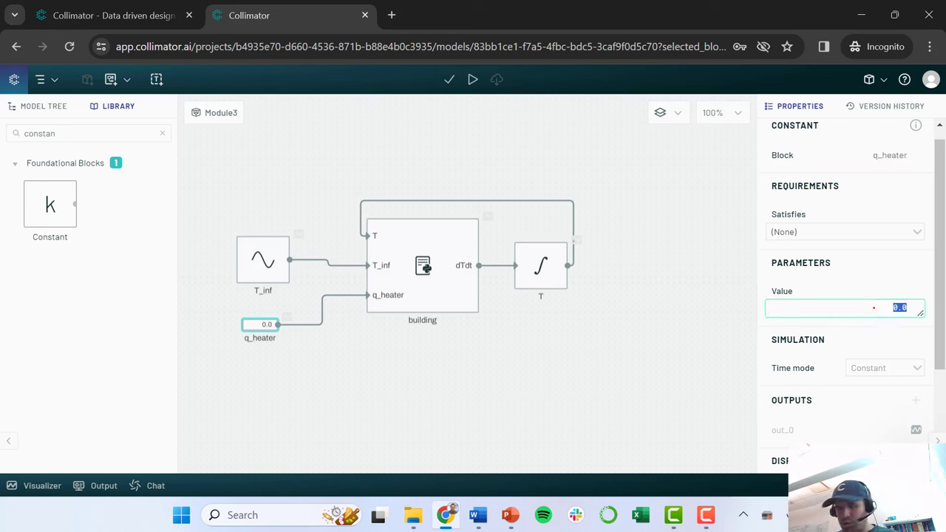
pyautogui.write('20')
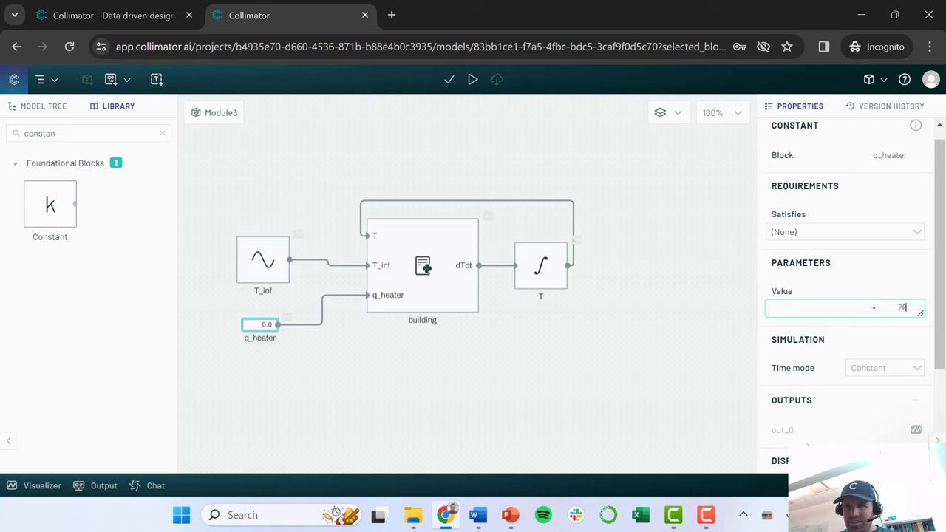
pyautogui.press('Return')
pyautogui.click(365, 378)
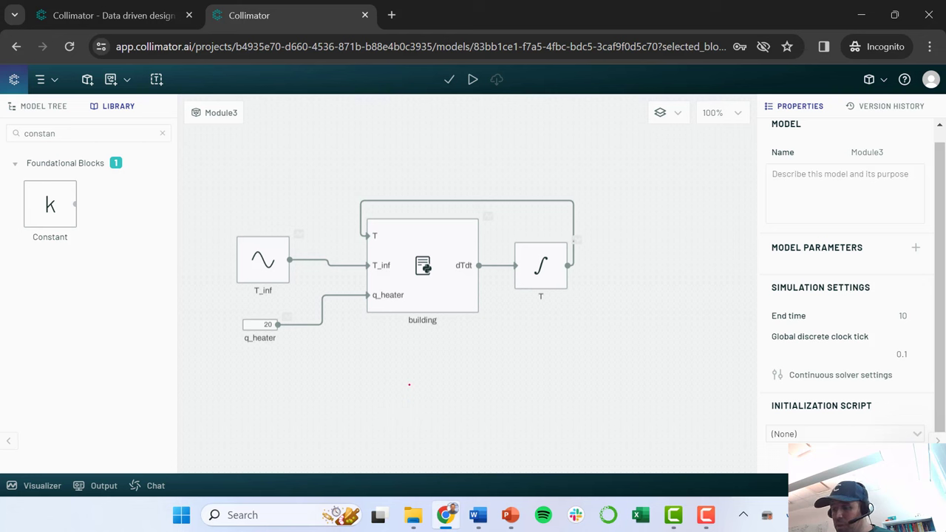
# Turn on output plotting for the T_inf, q_heater and T blocks.
pyautogui.click(298, 233)
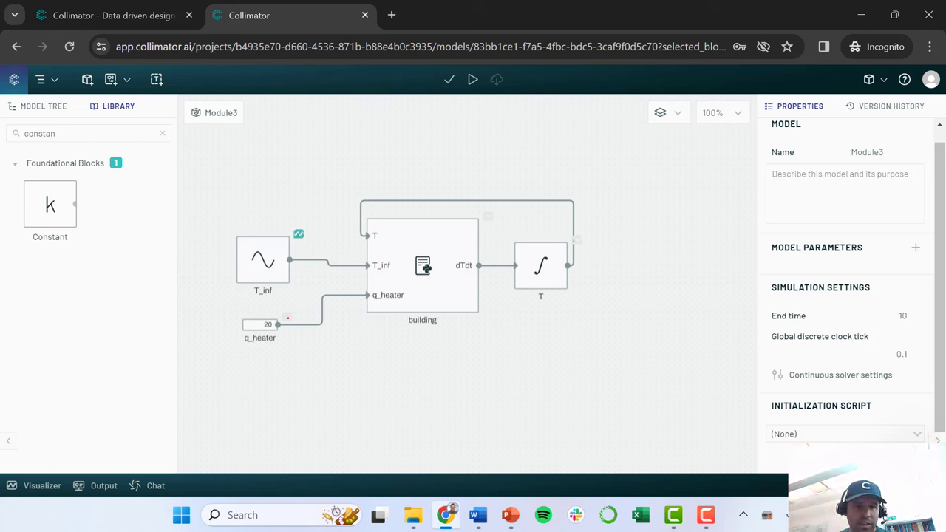
pyautogui.click(287, 318)
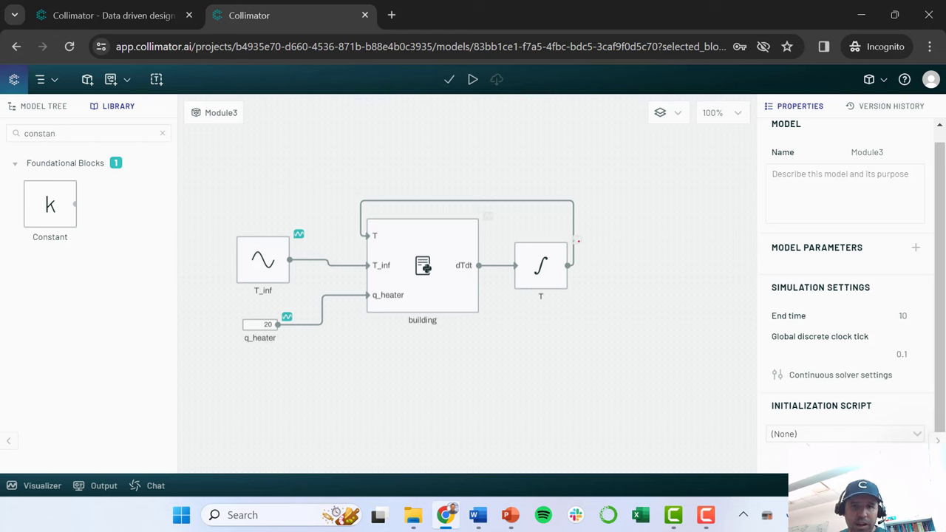
pyautogui.click(577, 240)
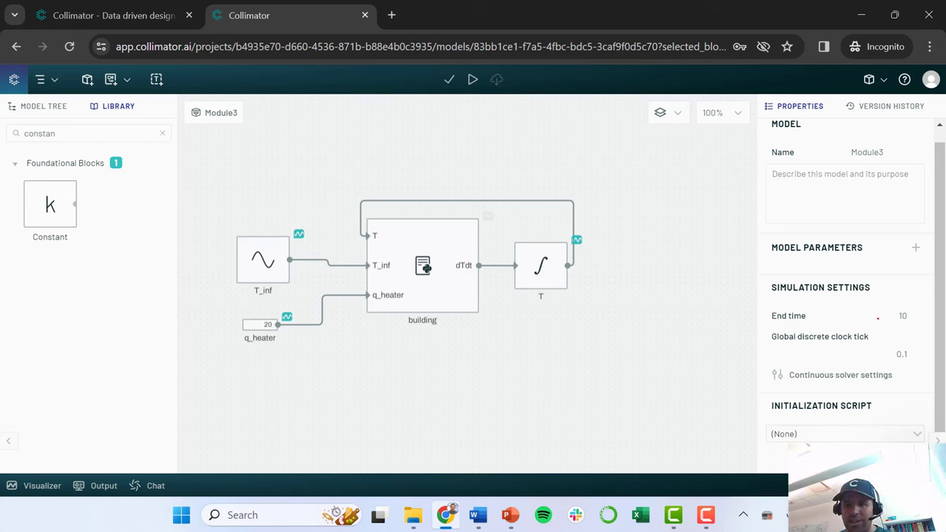
# Set the model's simulation end time to 7200 and run the simulation.
pyautogui.click(902, 315)
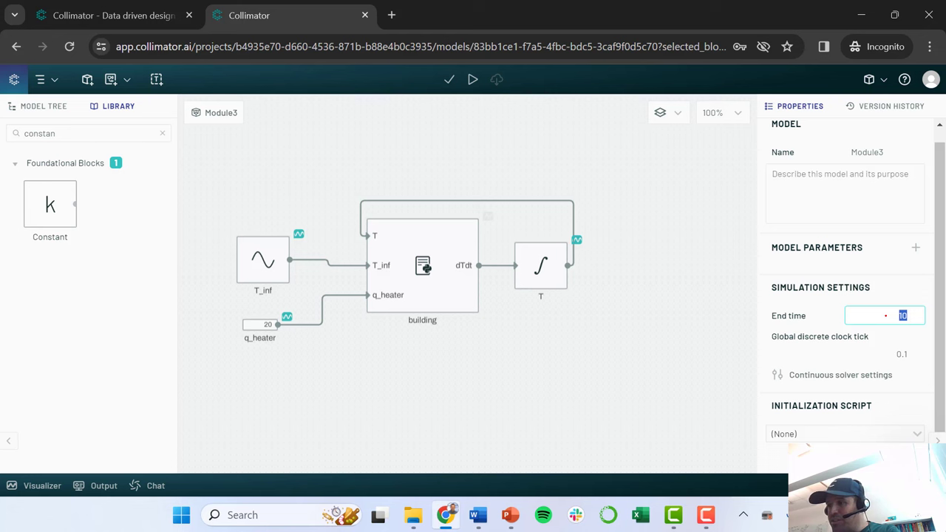
pyautogui.write('7200')
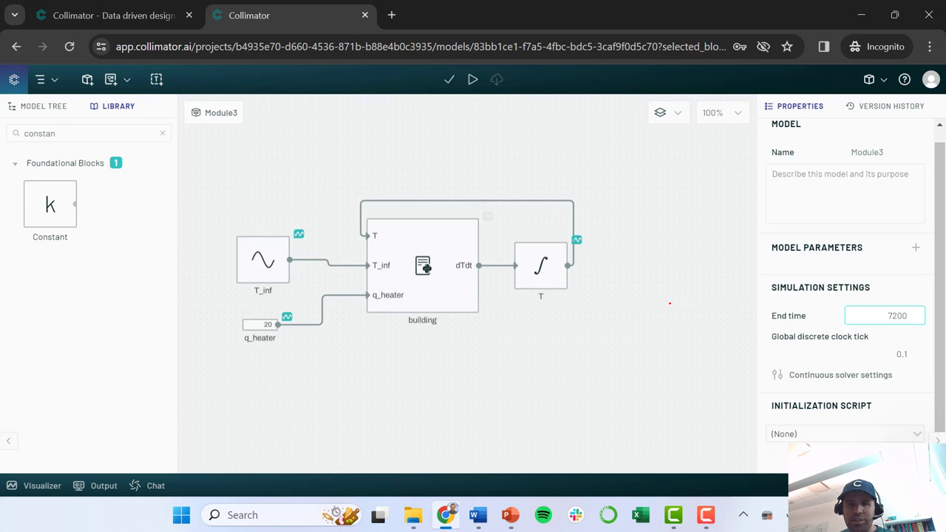
pyautogui.click(609, 343)
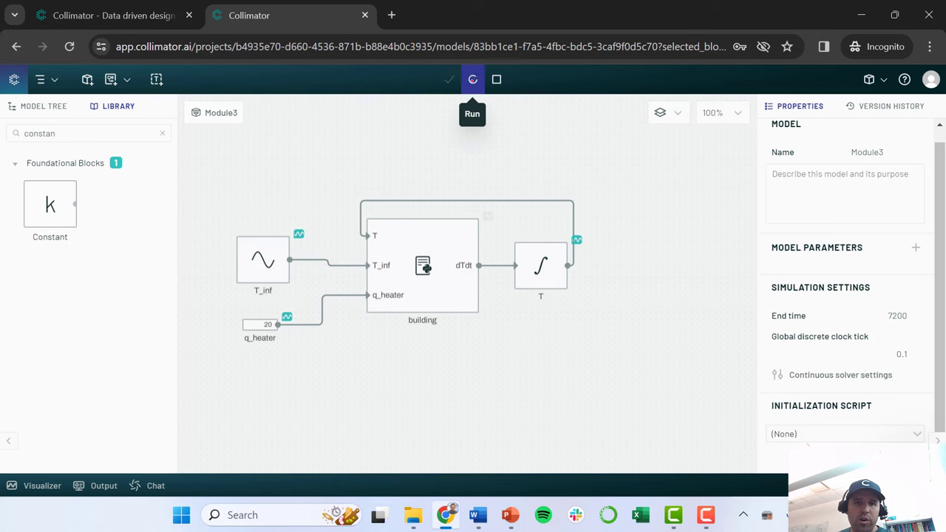
pyautogui.click(473, 79)
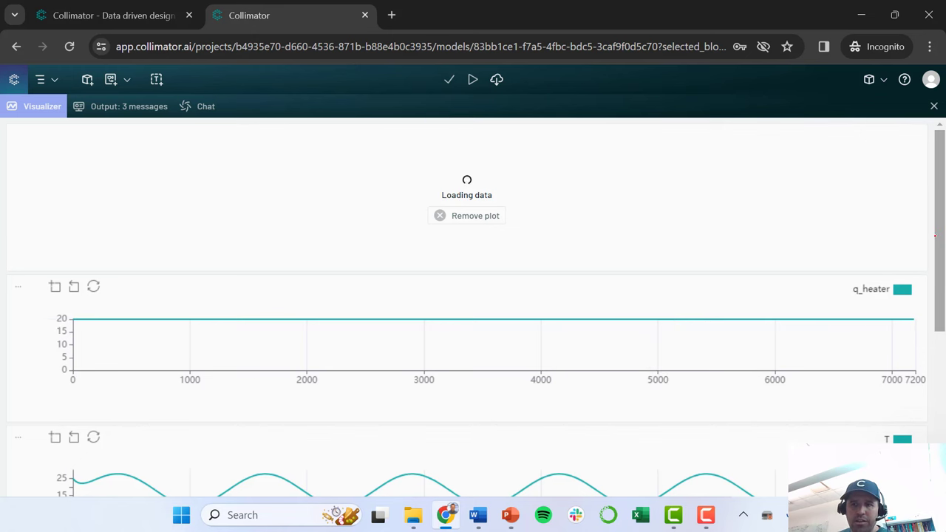
# Overlay the T signal on the T_inf plot in the simulation results and compare the two curves' values.
pyautogui.scroll(-2, 935, 237)
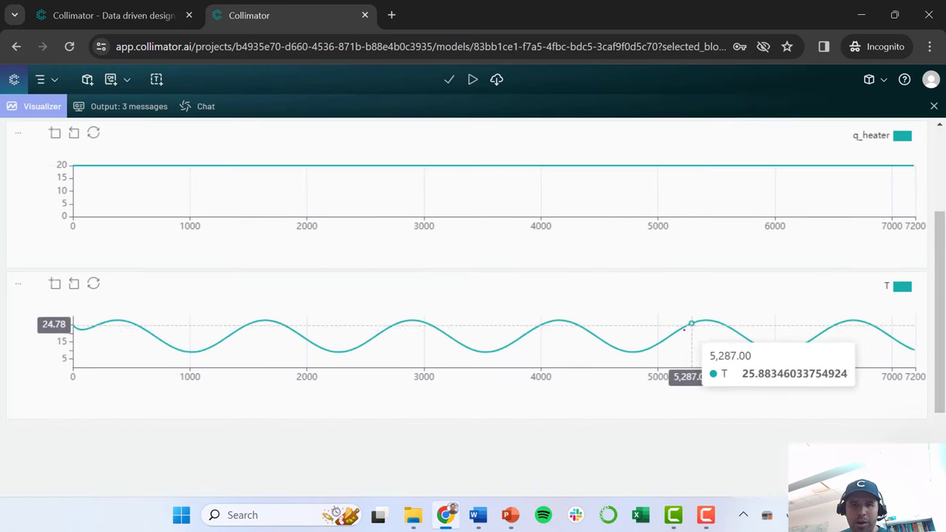
pyautogui.scroll(2, 940, 214)
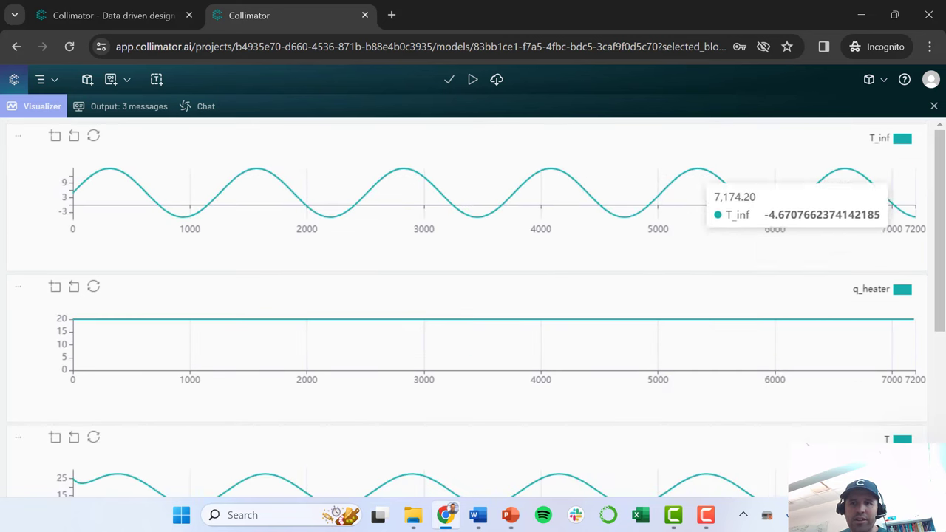
pyautogui.scroll(-2, 938, 258)
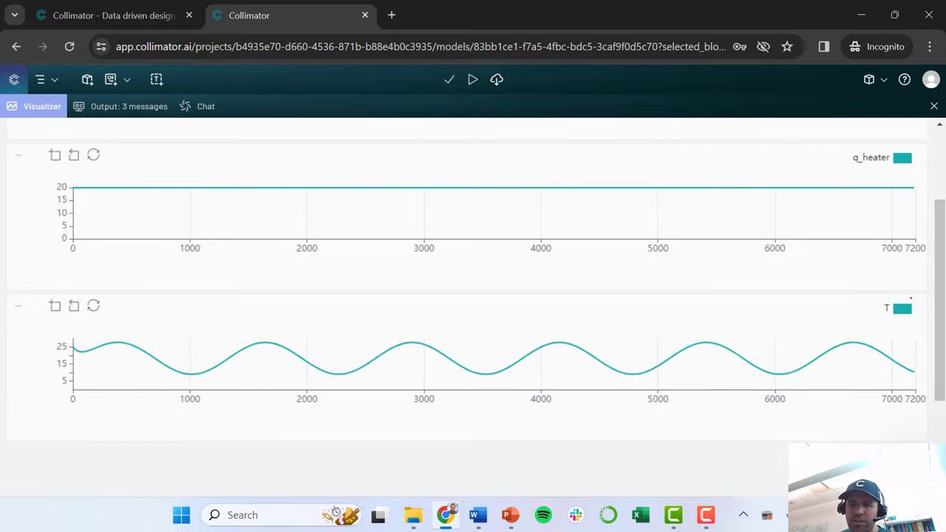
pyautogui.click(900, 309)
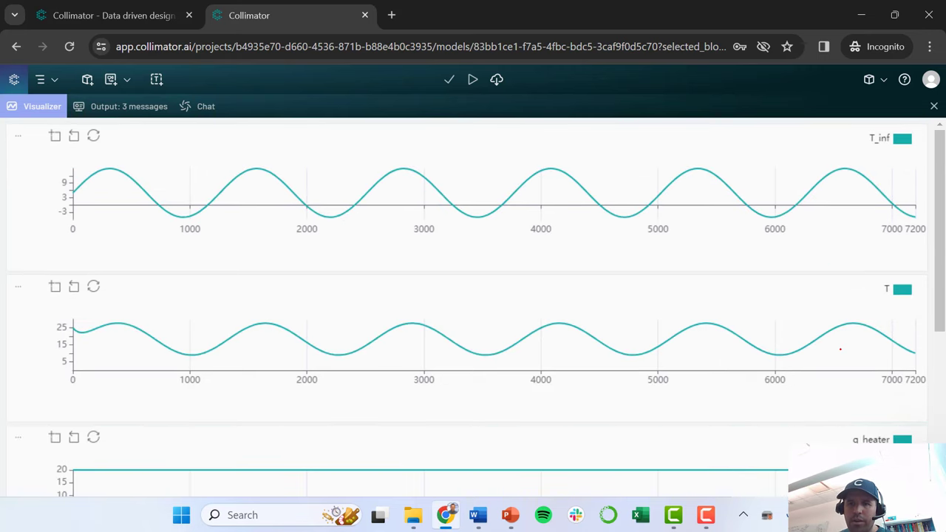
pyautogui.moveTo(899, 289); pyautogui.dragTo(779, 199)
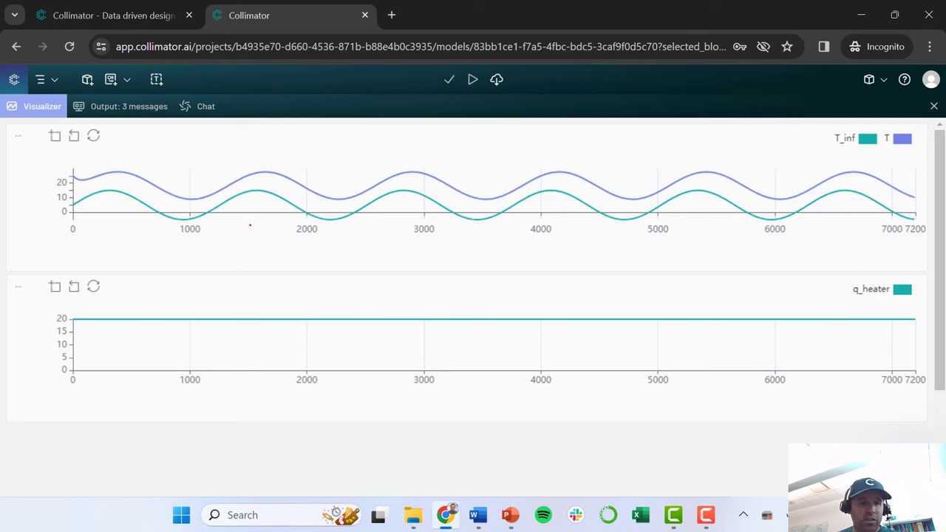
pyautogui.moveTo(255, 196)
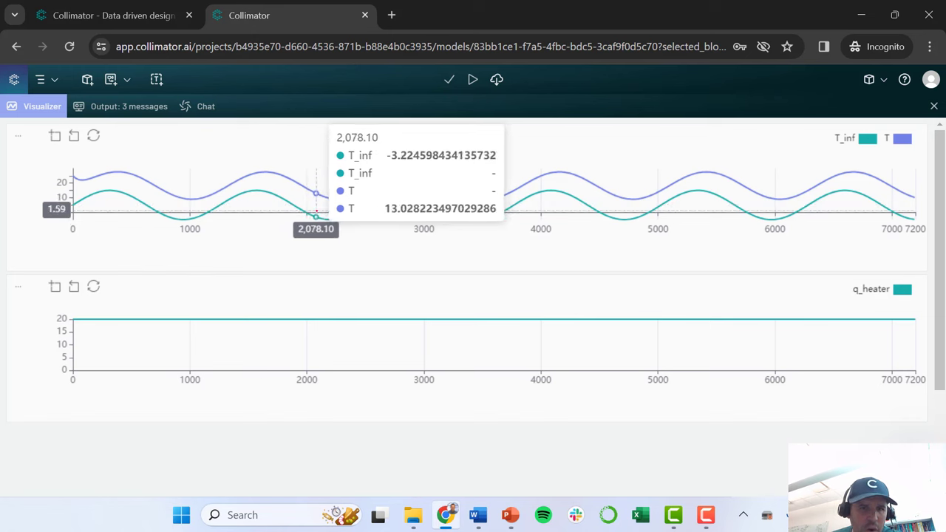
pyautogui.moveTo(332, 220)
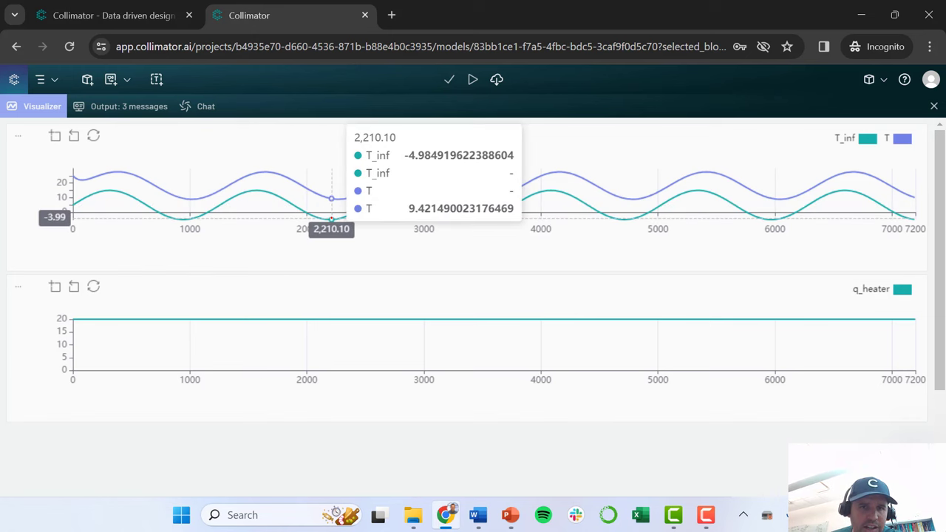